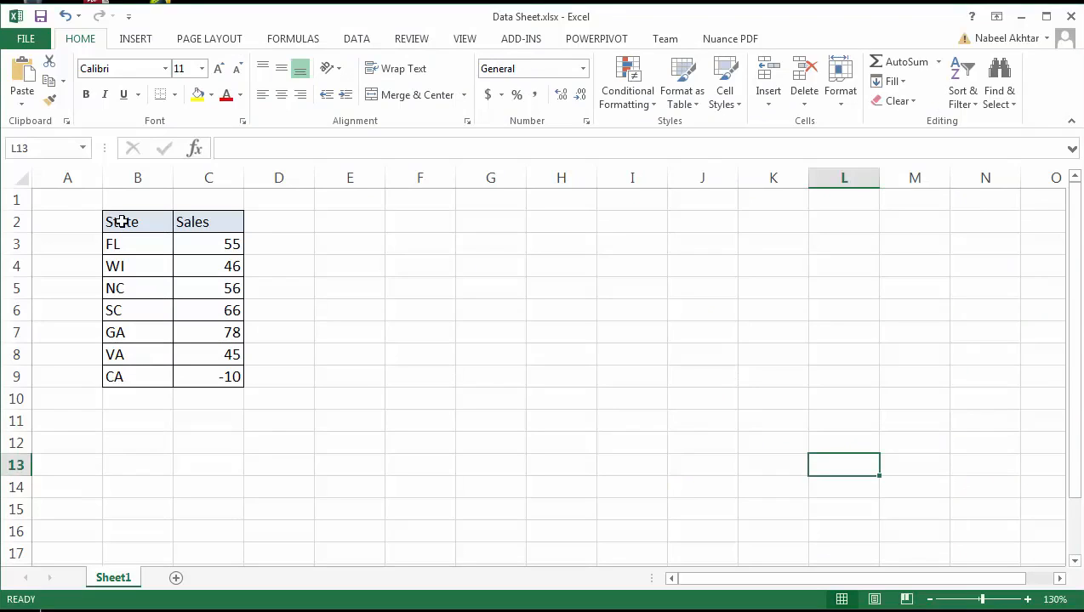
Insert a 2-D clustered column chart from the State and Sales table in B2:C9.
{"action": "left_click_drag", "start_coordinate": [122, 221], "coordinate": [195, 377]}
{"action": "left_click", "coordinate": [147, 256]}
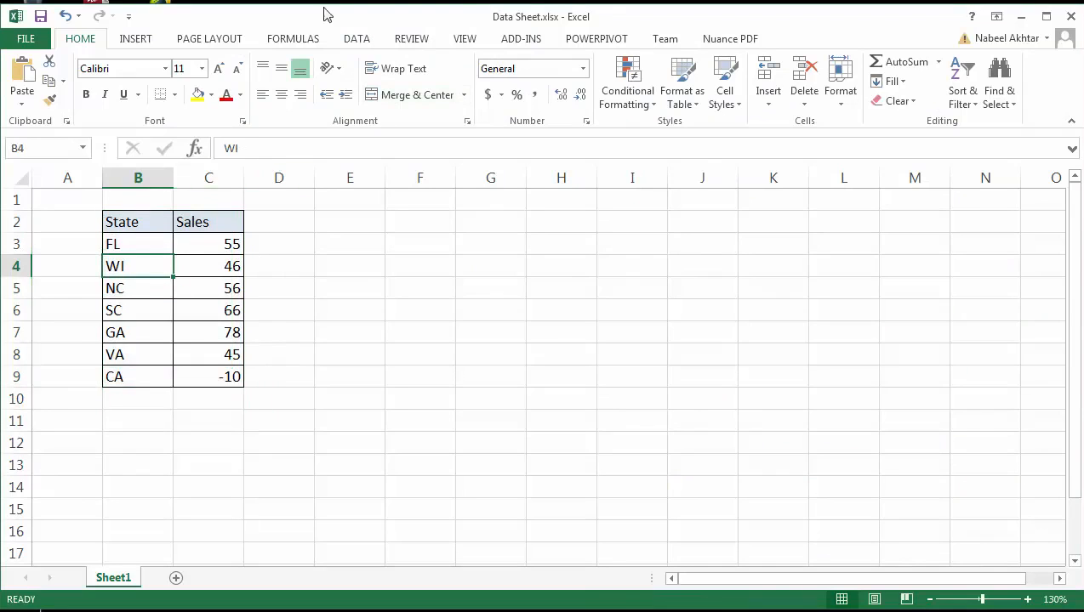
{"action": "left_click_drag", "start_coordinate": [153, 223], "coordinate": [216, 376]}
{"action": "left_click", "coordinate": [133, 40]}
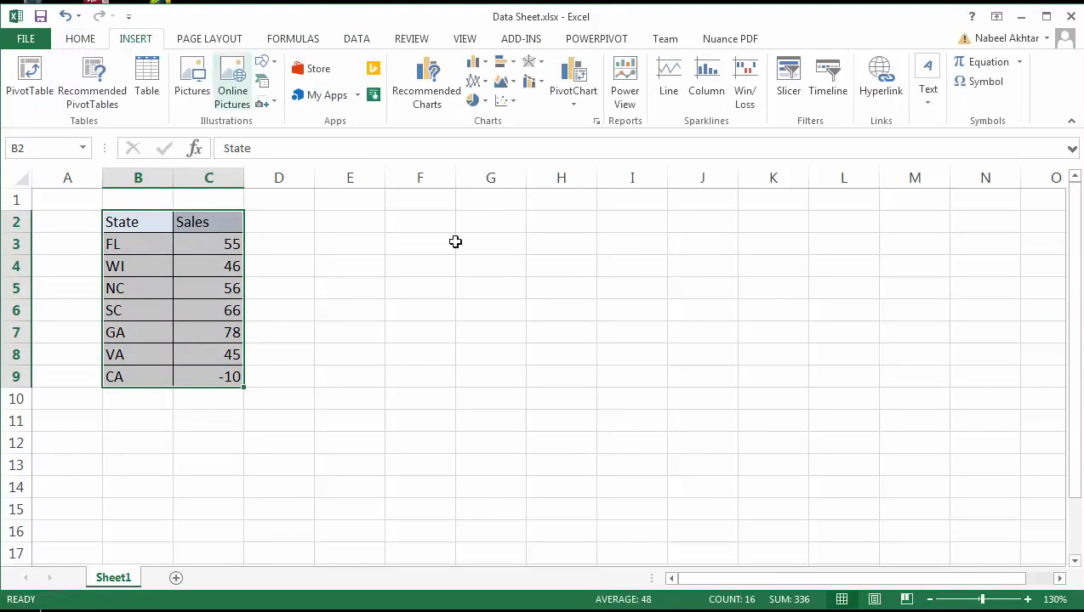
{"action": "left_click", "coordinate": [473, 62]}
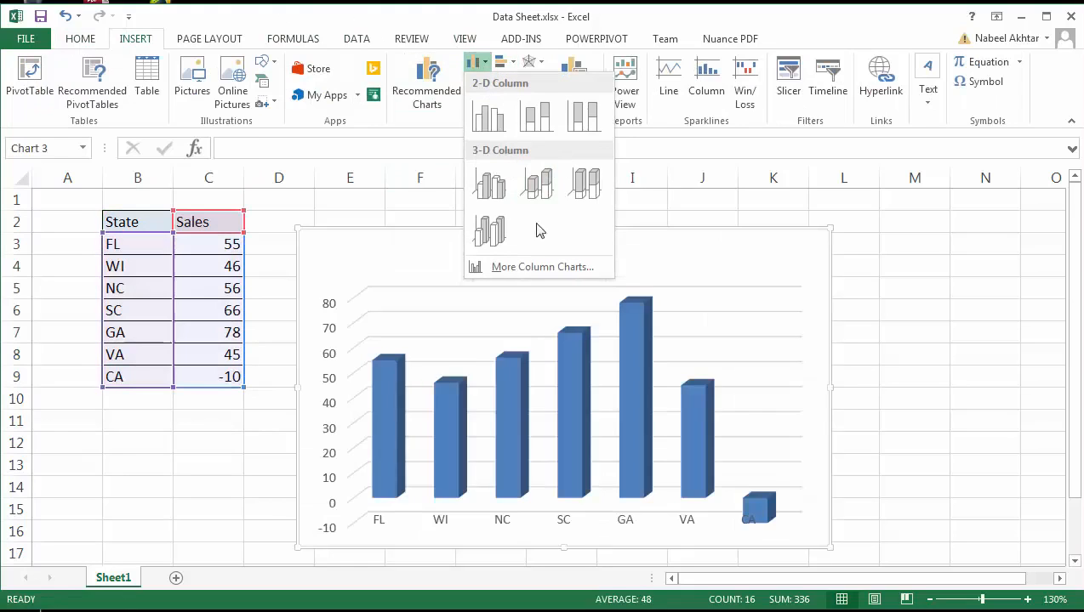
{"action": "left_click", "coordinate": [487, 116]}
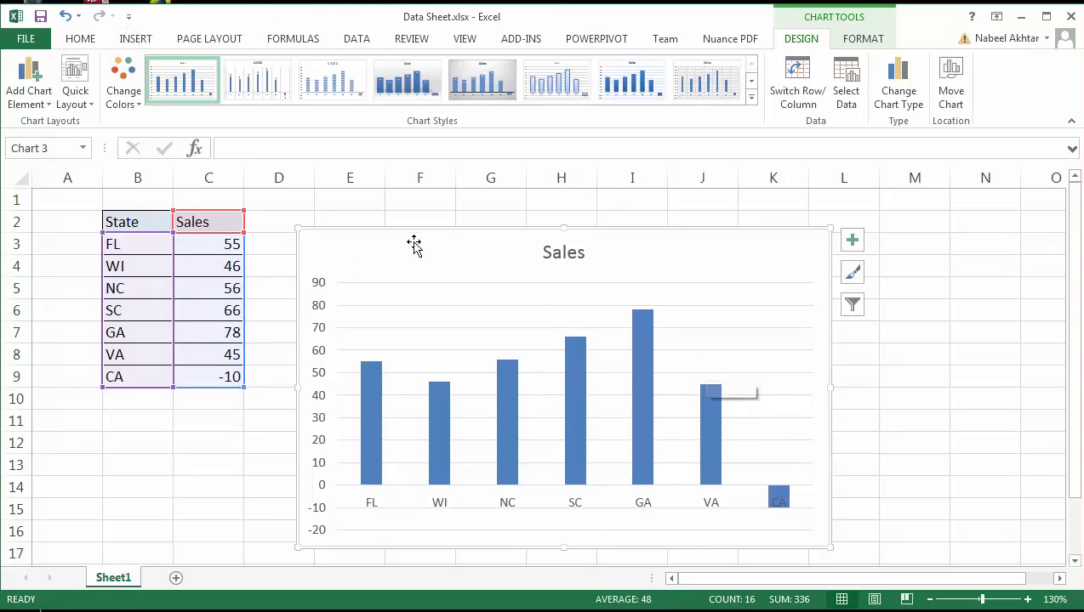
Fill all columns of the Sales series with a light blue theme color.
{"action": "left_click", "coordinate": [378, 390]}
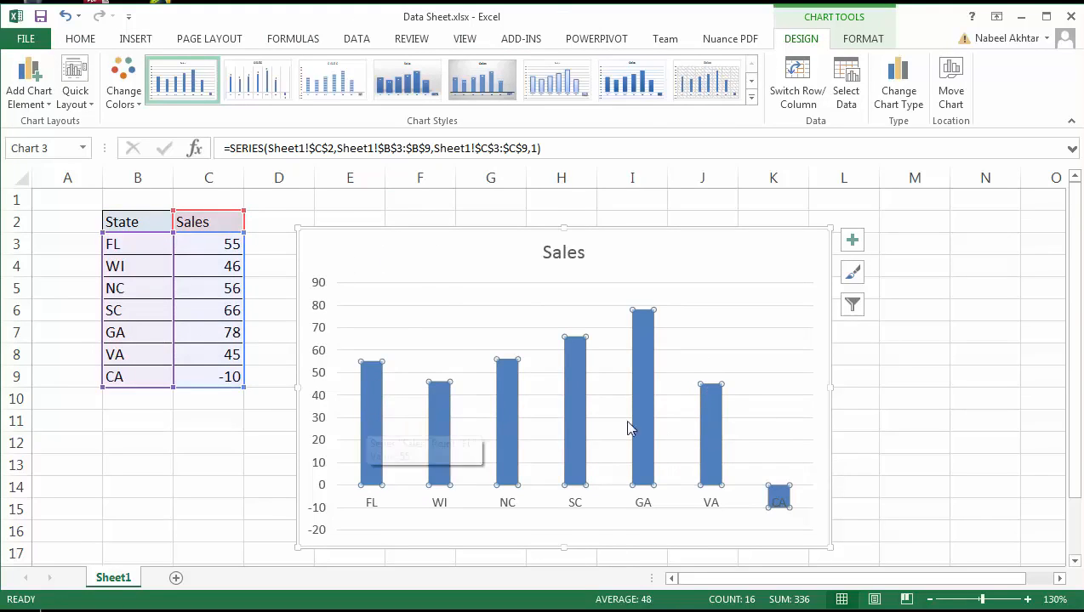
{"action": "right_click", "coordinate": [378, 427]}
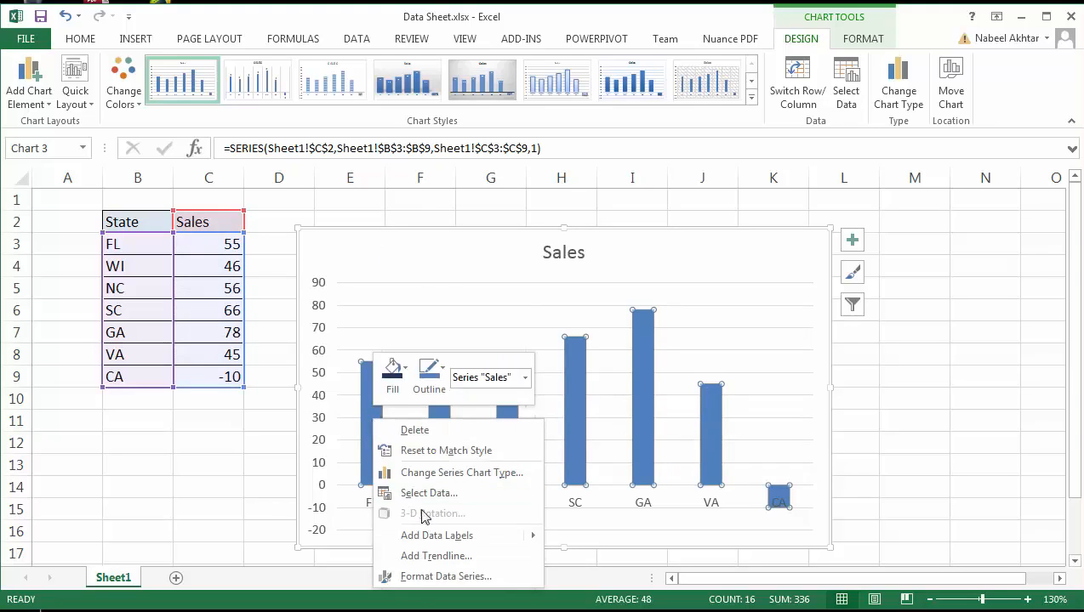
{"action": "left_click", "coordinate": [394, 374]}
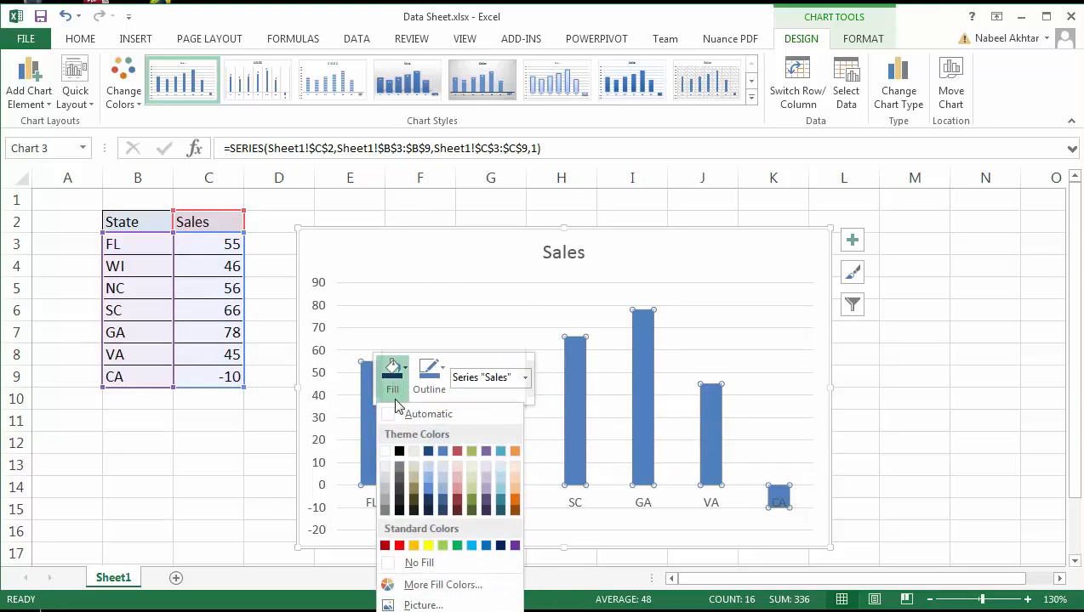
{"action": "left_click", "coordinate": [439, 472]}
{"action": "left_click", "coordinate": [748, 382]}
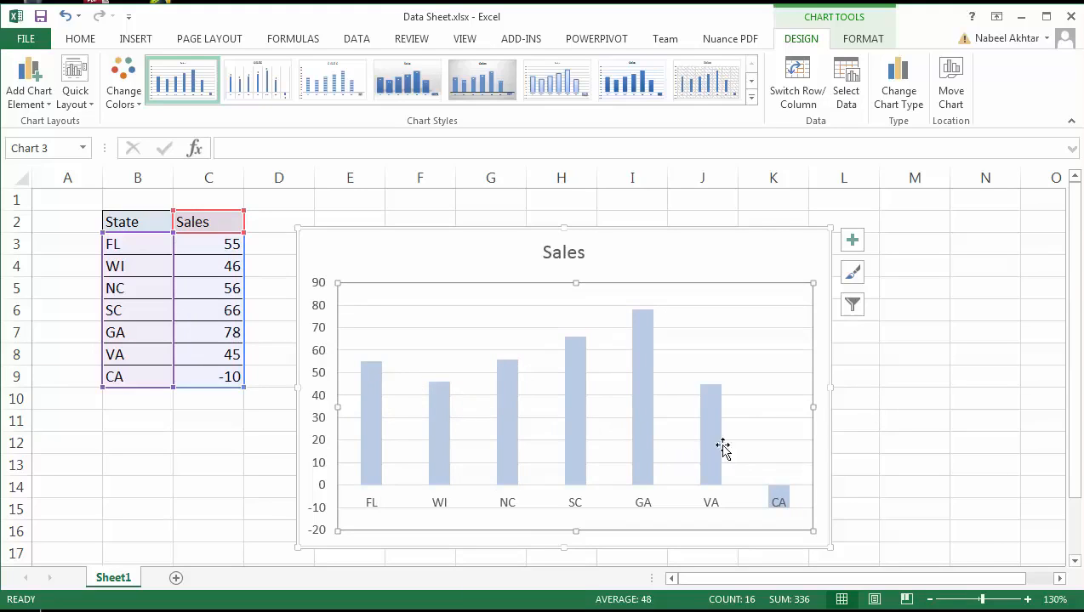
Fill only the FL column with a dark blue theme color, and undo that fill.
{"action": "mouse_move", "coordinate": [370, 403]}
{"action": "left_click", "coordinate": [371, 378]}
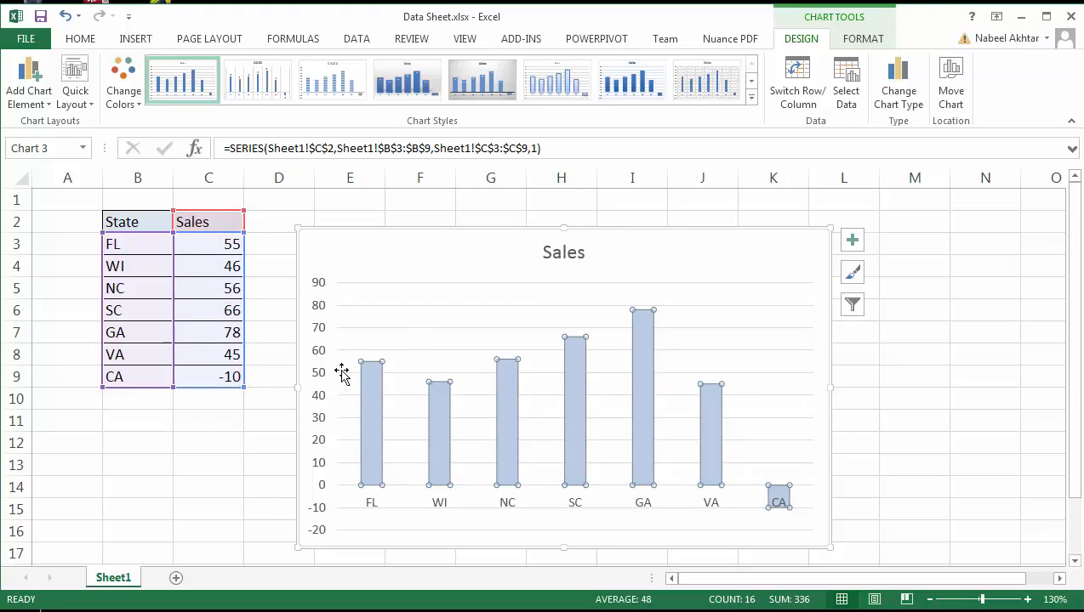
{"action": "left_click", "coordinate": [374, 387]}
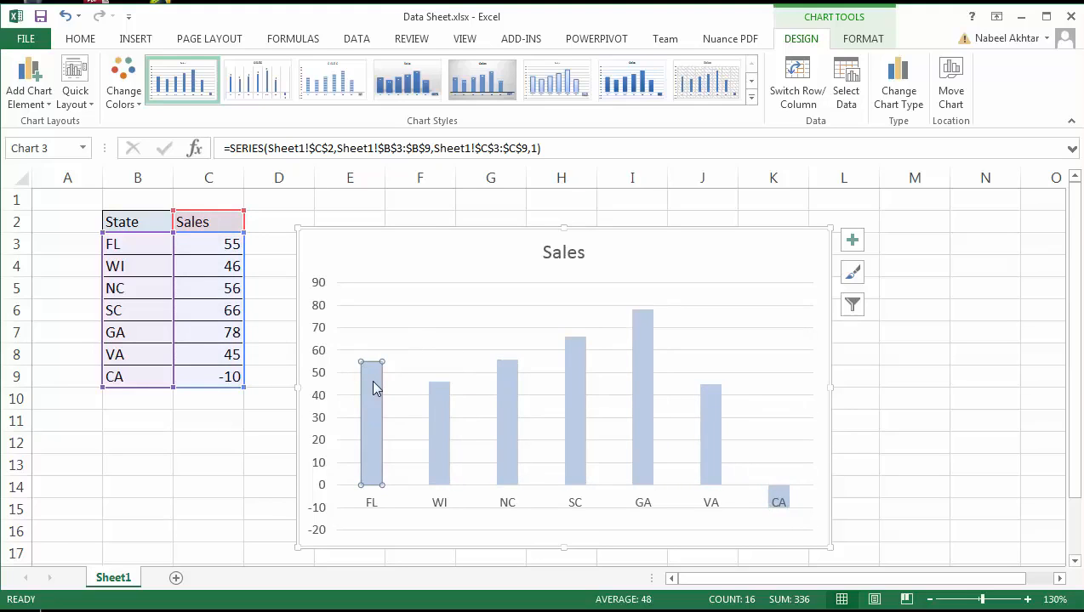
{"action": "right_click", "coordinate": [375, 387]}
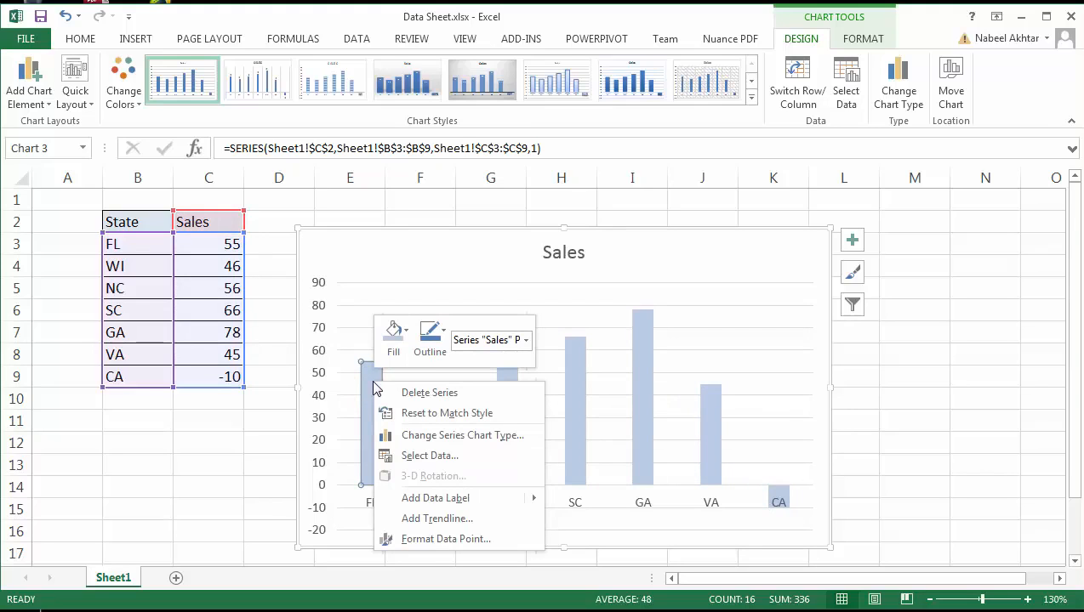
{"action": "left_click", "coordinate": [393, 336]}
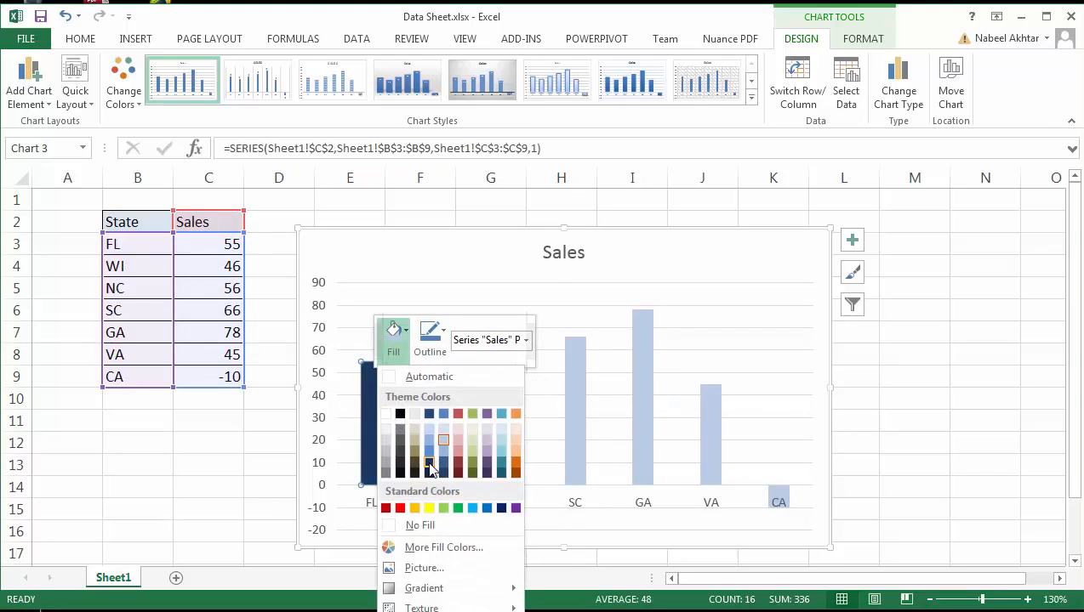
{"action": "left_click", "coordinate": [441, 466]}
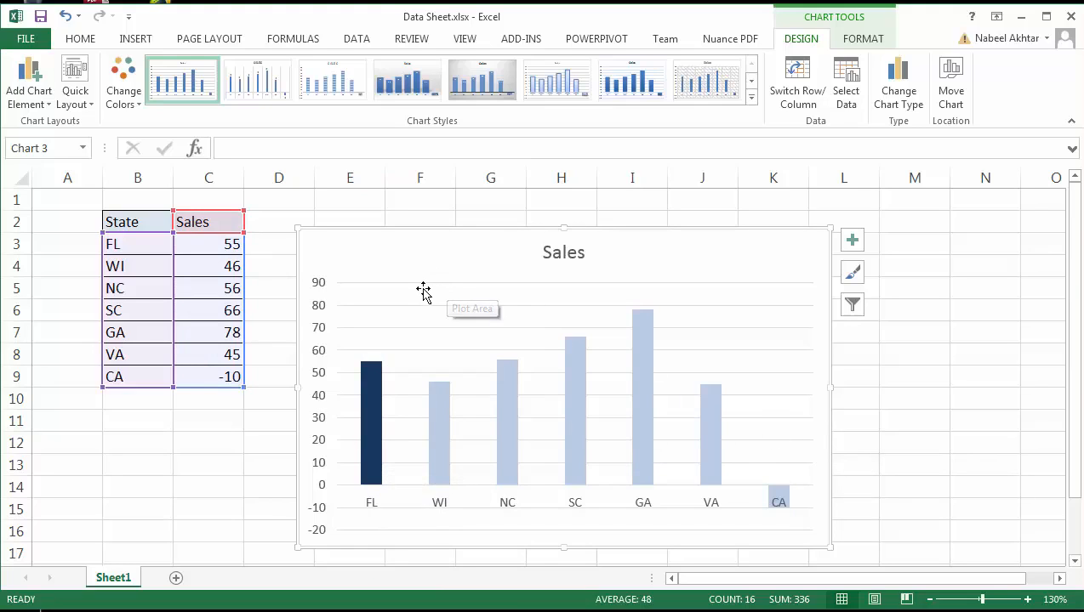
{"action": "key", "text": "ctrl+z"}
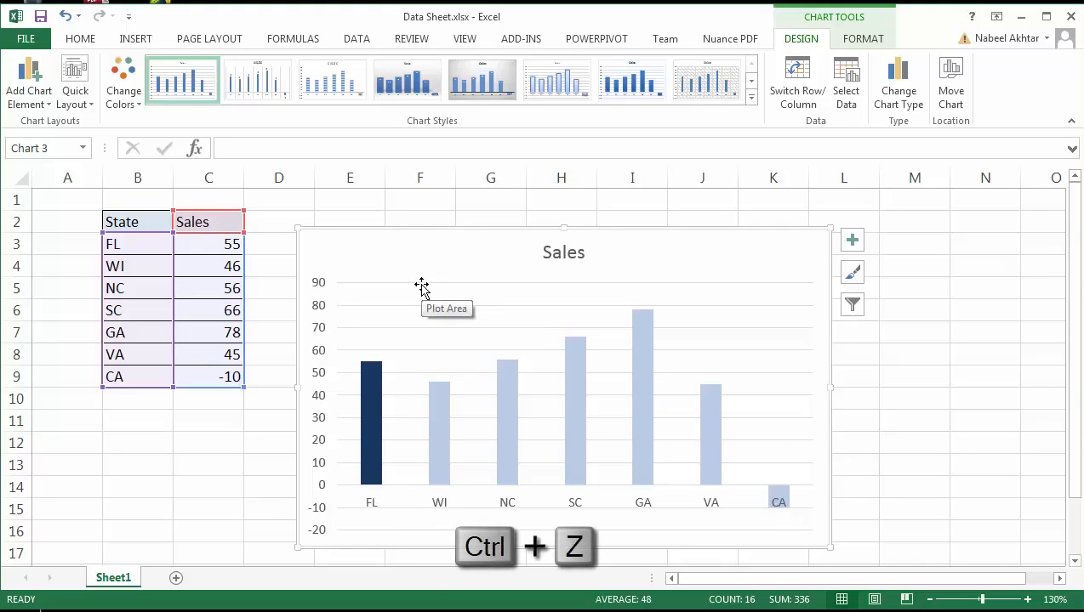
Format the whole Sales data series so that its fill varies colors by point.
{"action": "left_click", "coordinate": [443, 406]}
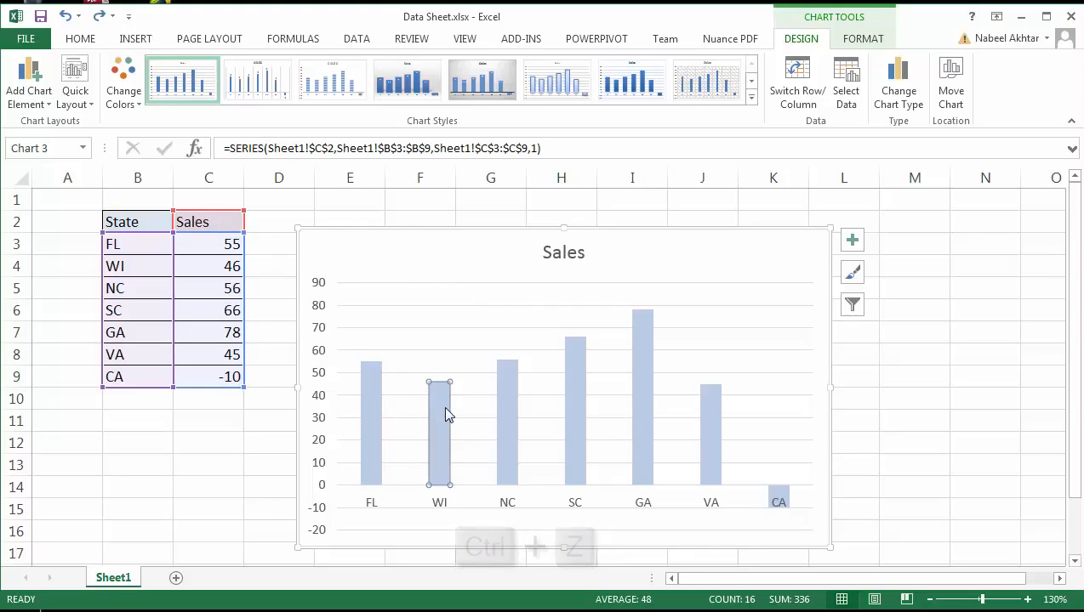
{"action": "left_click", "coordinate": [399, 366]}
{"action": "left_click", "coordinate": [379, 406]}
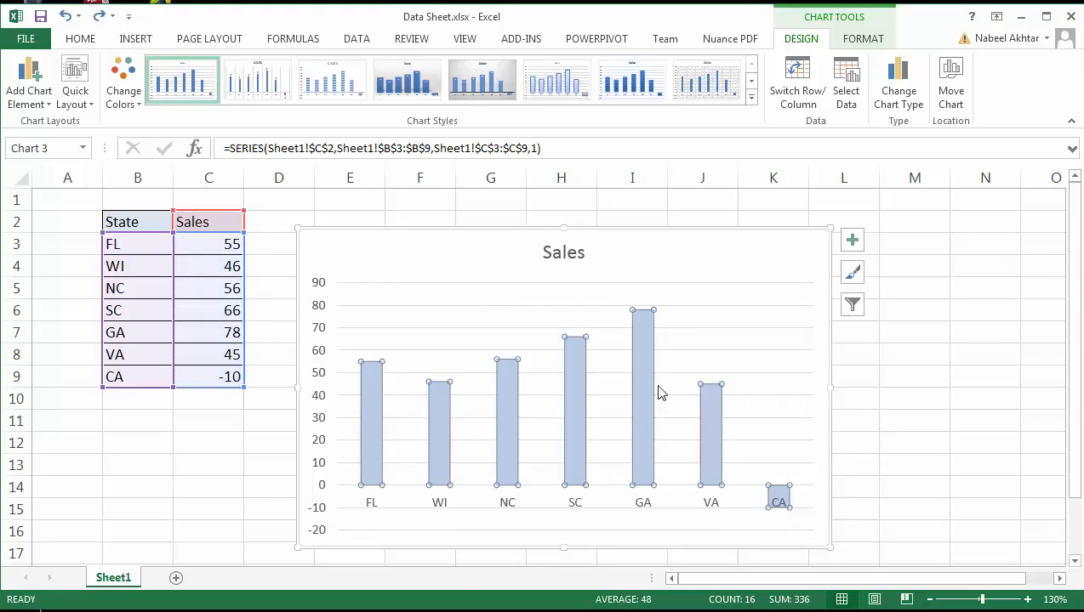
{"action": "right_click", "coordinate": [570, 382]}
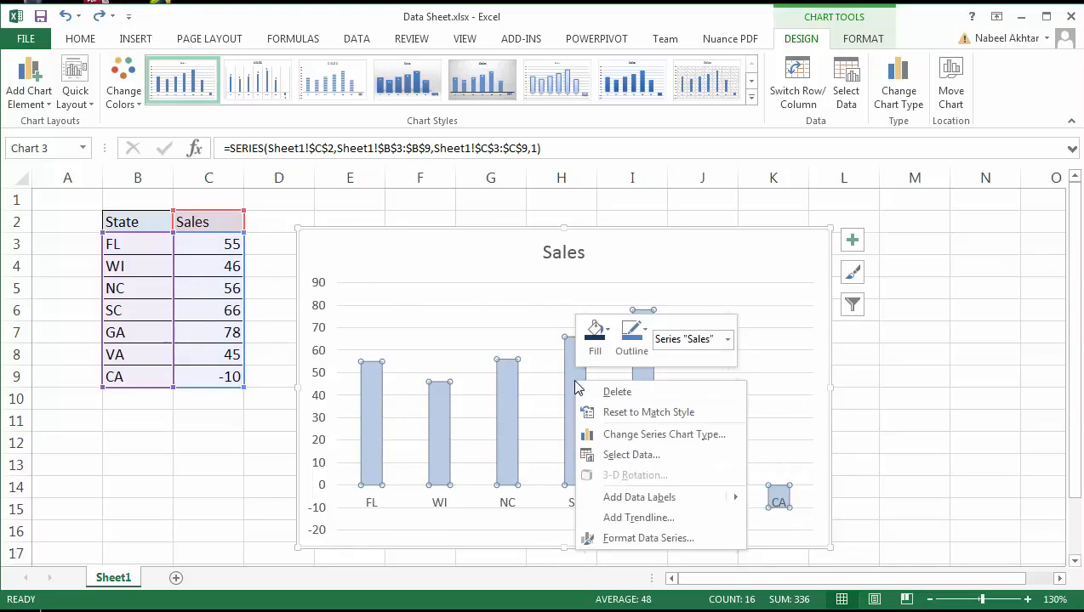
{"action": "left_click", "coordinate": [642, 538]}
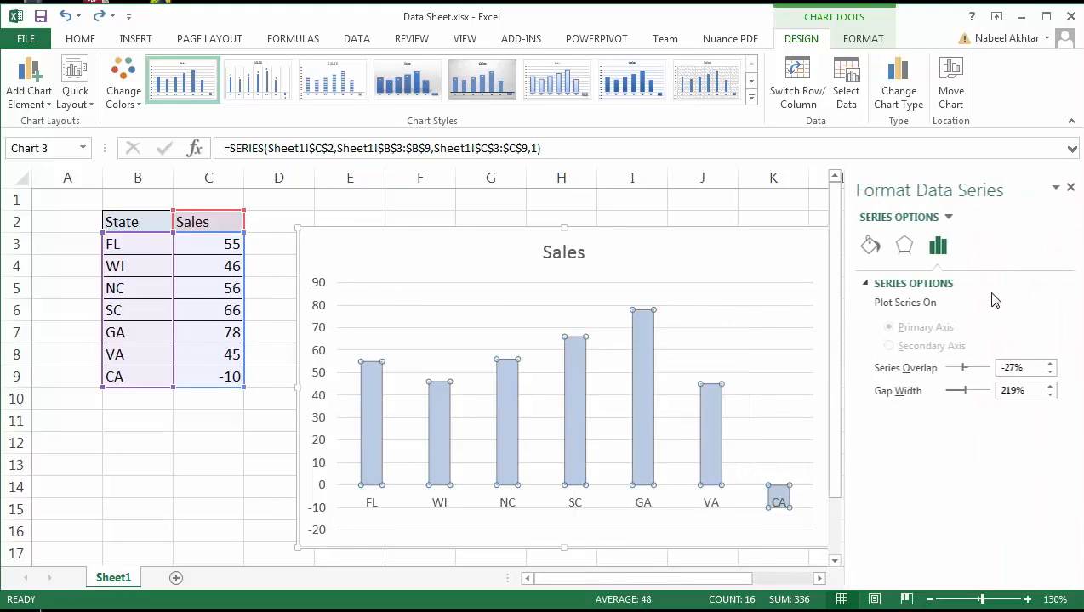
{"action": "left_click", "coordinate": [866, 251]}
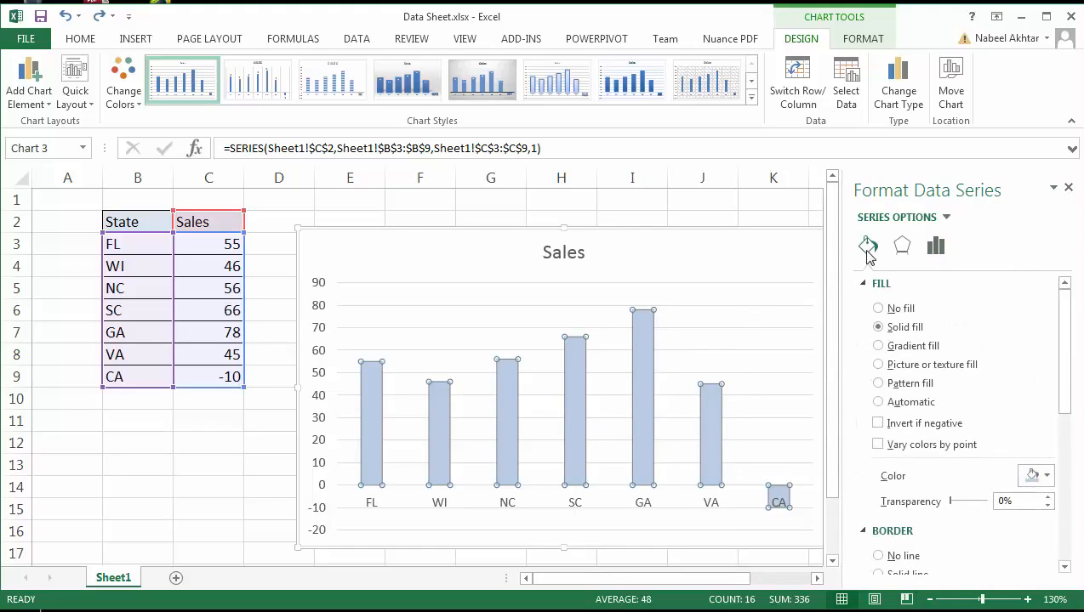
{"action": "left_click", "coordinate": [878, 444]}
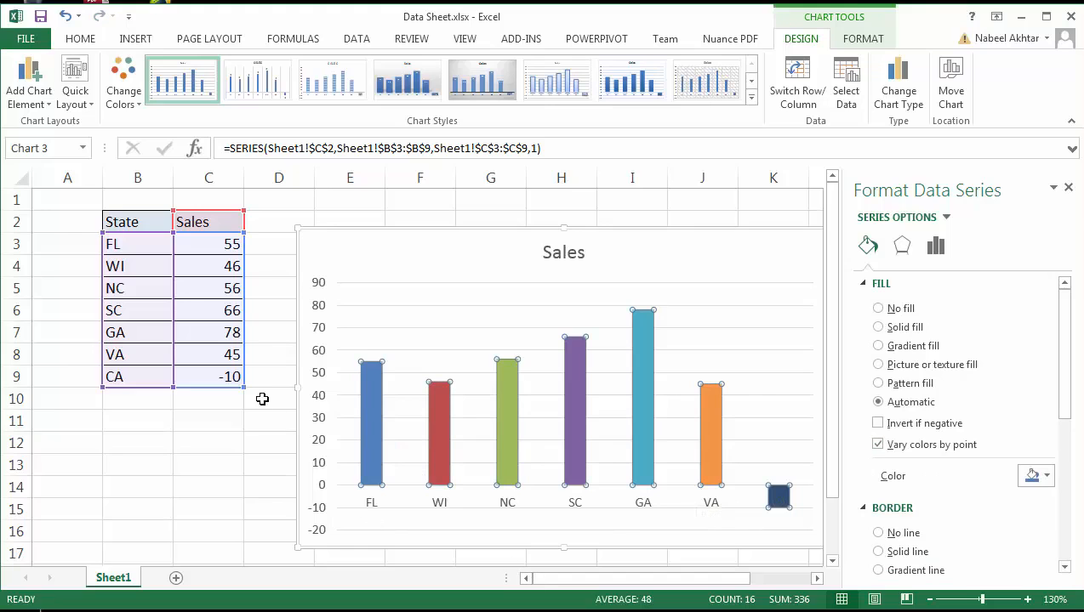
Try the Invert if negative fill option on the Sales series, and turn it off again.
{"action": "left_click", "coordinate": [130, 224]}
{"action": "left_click_drag", "start_coordinate": [130, 224], "coordinate": [225, 375]}
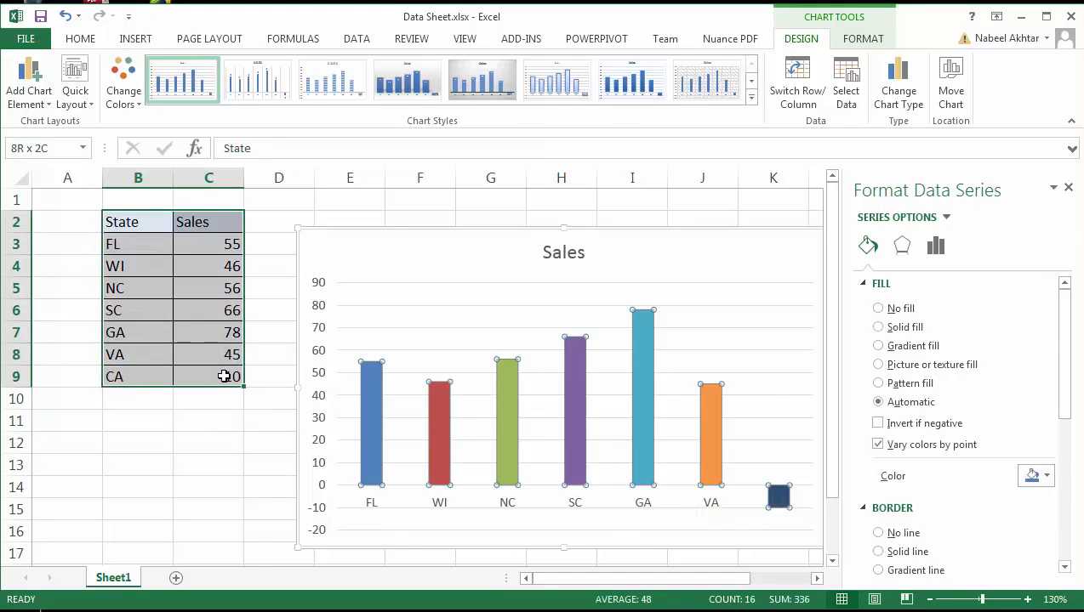
{"action": "left_click", "coordinate": [371, 366]}
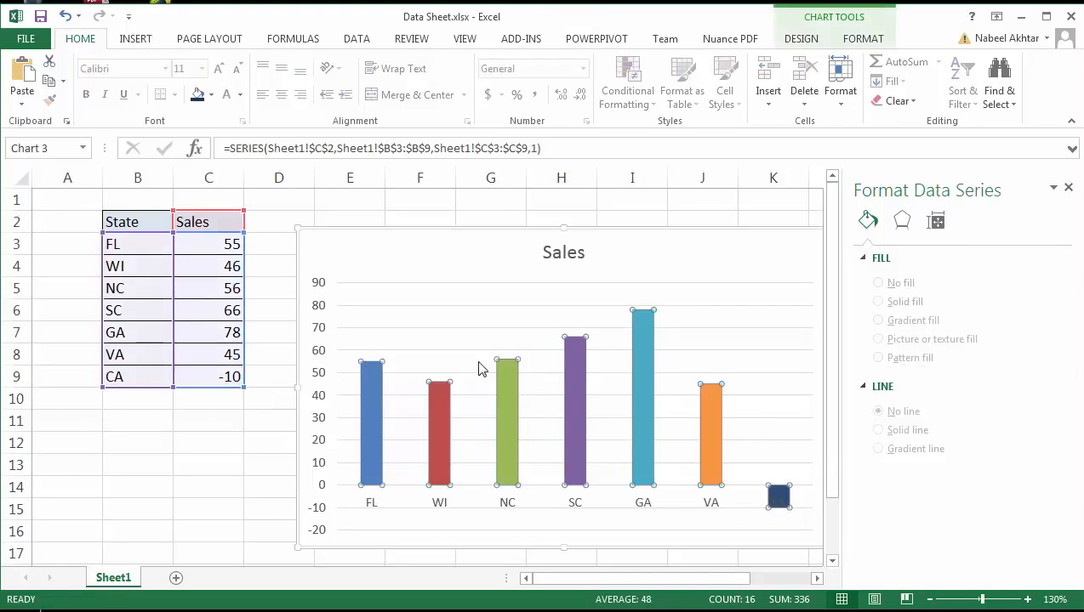
{"action": "left_click", "coordinate": [868, 246]}
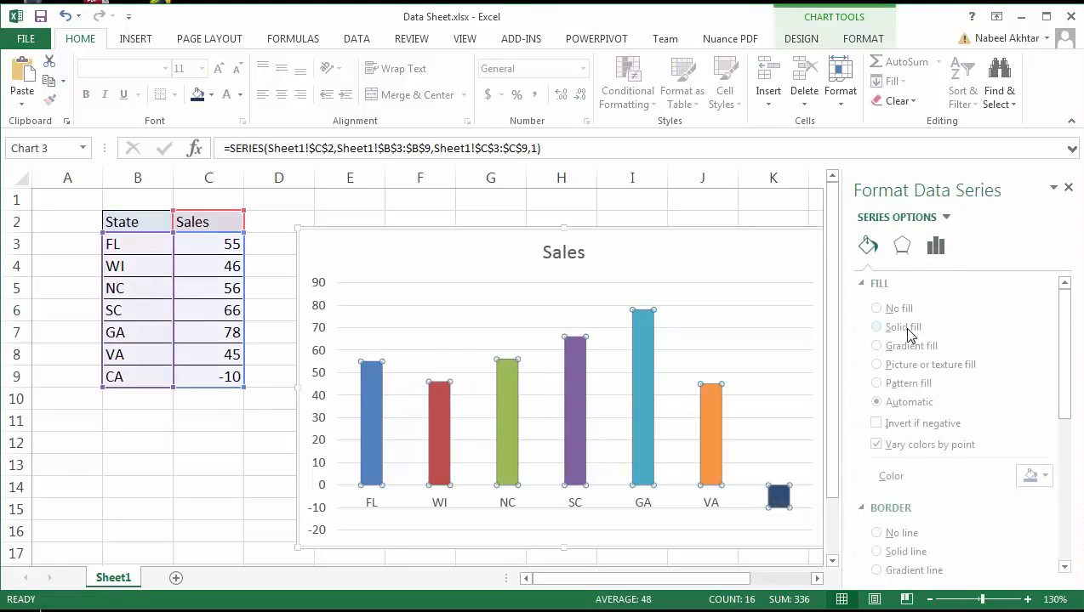
{"action": "left_click", "coordinate": [877, 424]}
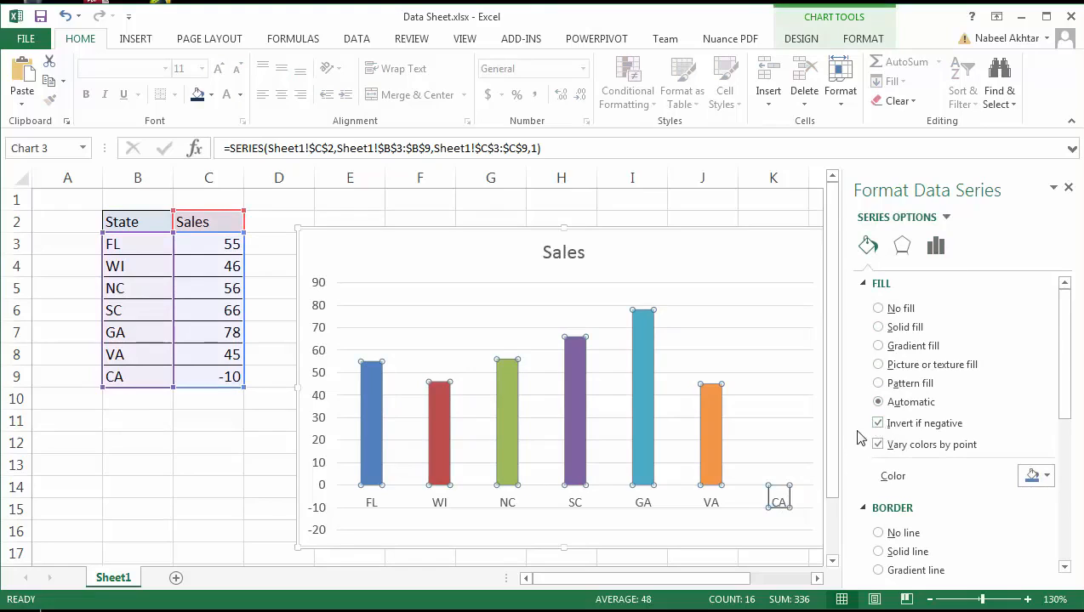
{"action": "left_click", "coordinate": [880, 425]}
Give the Sales columns a solid black border with a width of 2 pt.
{"action": "scroll", "coordinate": [1050, 371], "scroll_direction": "down", "scroll_amount": 4}
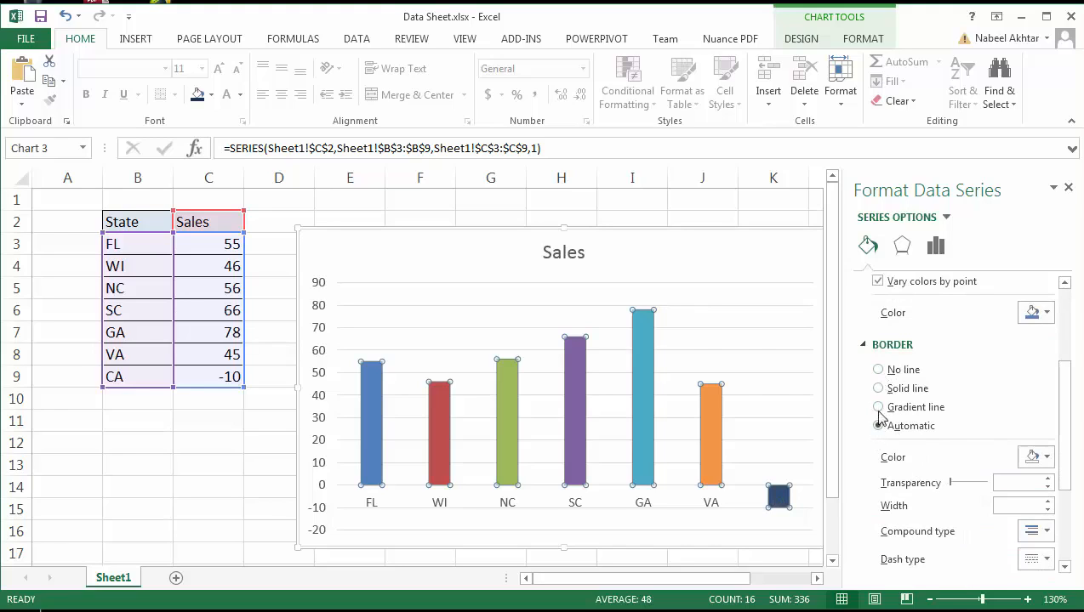
{"action": "left_click", "coordinate": [879, 389]}
{"action": "left_click", "coordinate": [1036, 457]}
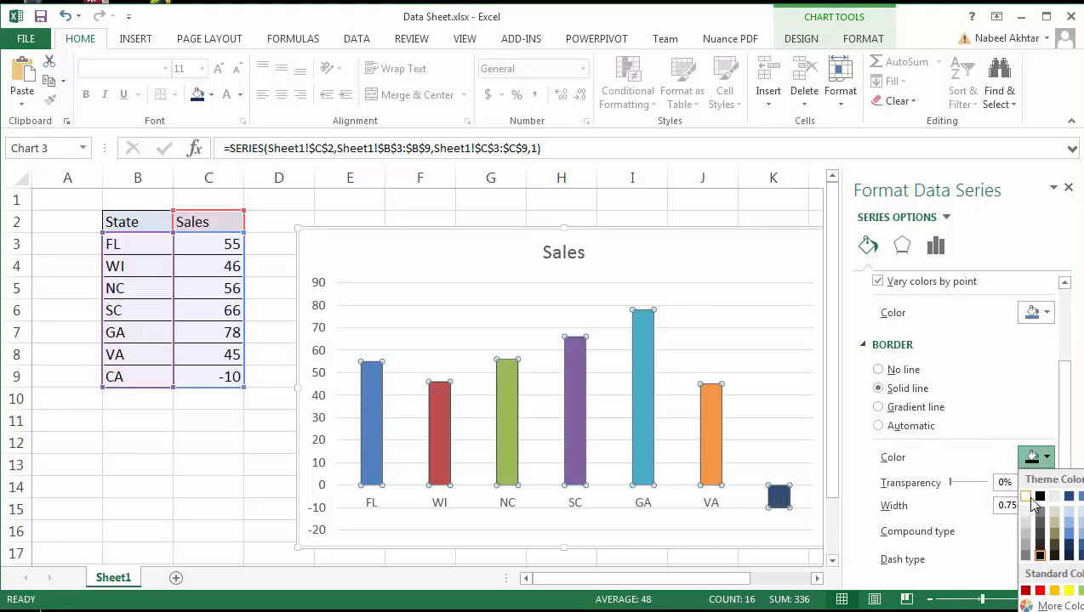
{"action": "left_click", "coordinate": [1041, 556]}
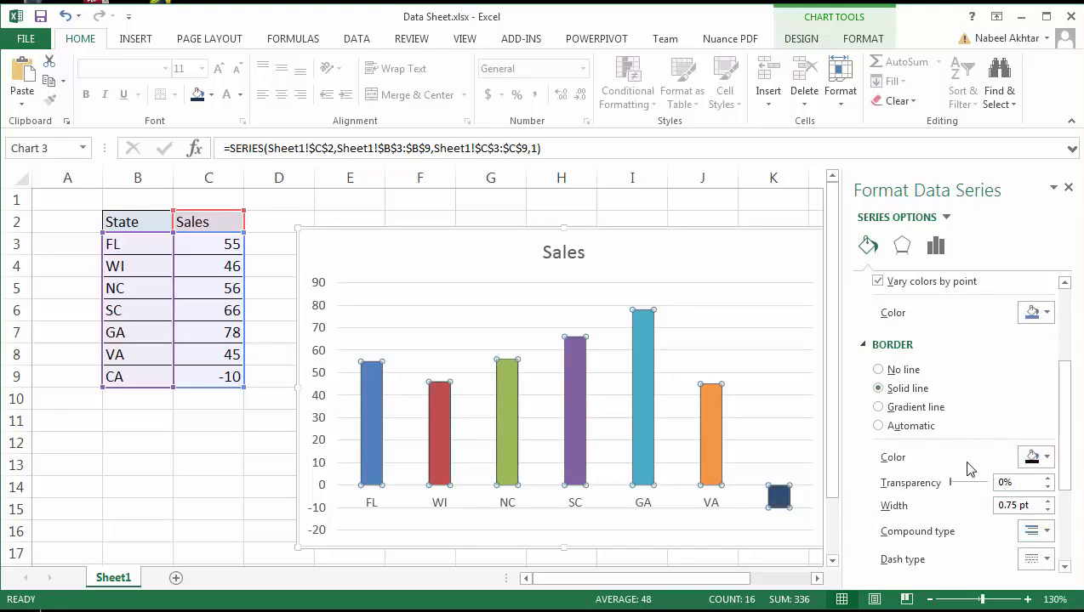
{"action": "left_click", "coordinate": [1049, 502]}
{"action": "left_click", "coordinate": [1049, 502]}
{"action": "left_click", "coordinate": [1049, 501]}
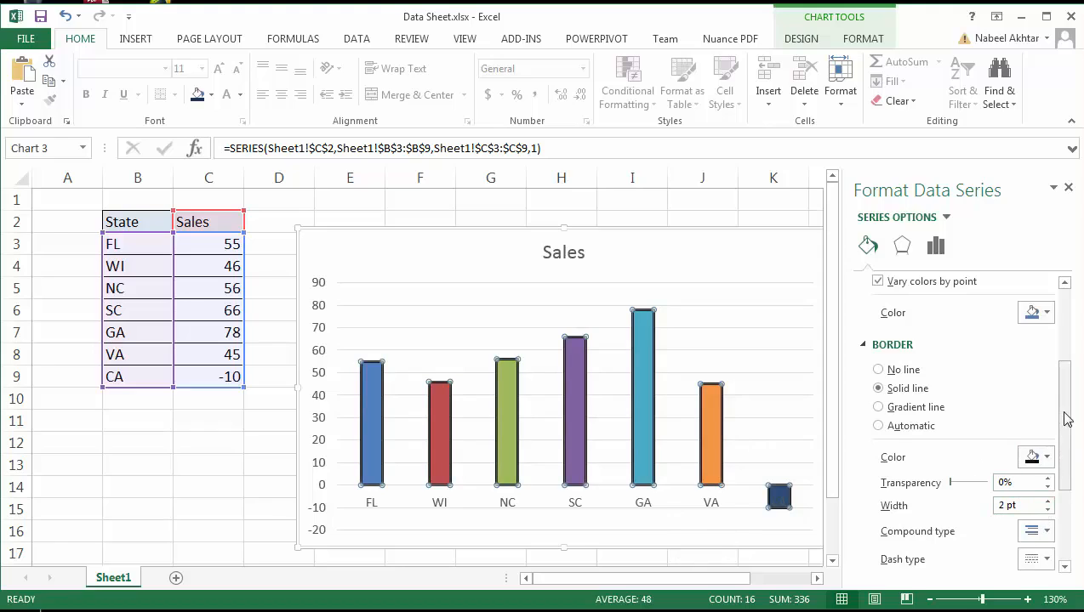
Try a different dash type on the column borders, and set it back to a solid line.
{"action": "scroll", "coordinate": [1067, 419], "scroll_direction": "down", "scroll_amount": 5}
{"action": "left_click", "coordinate": [1032, 404]}
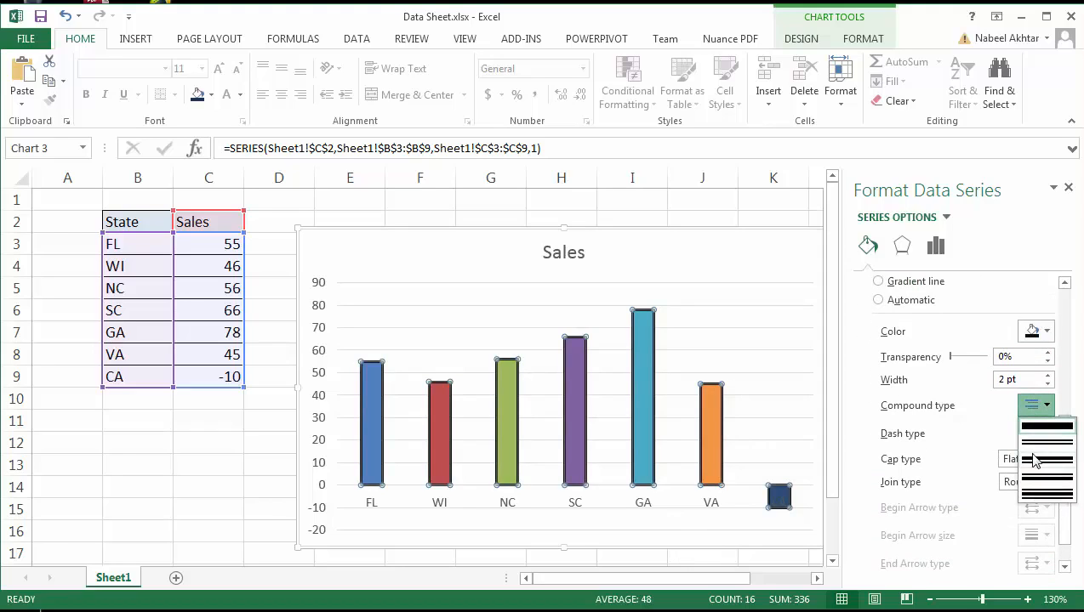
{"action": "left_click", "coordinate": [948, 422]}
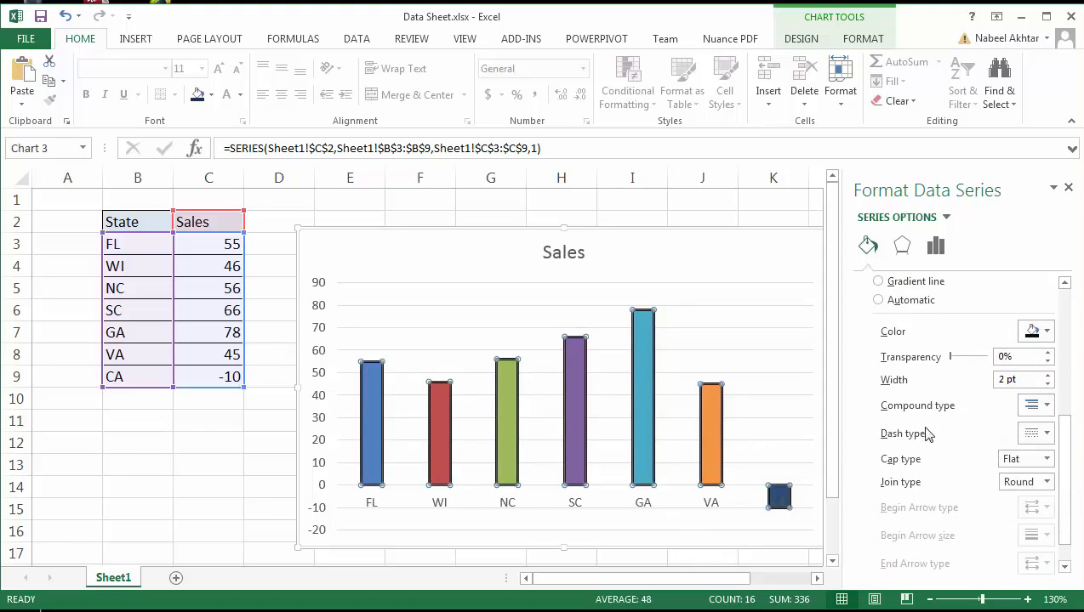
{"action": "left_click", "coordinate": [1032, 434]}
{"action": "left_click", "coordinate": [1038, 481]}
{"action": "left_click", "coordinate": [1033, 433]}
{"action": "left_click", "coordinate": [1035, 453]}
Set the border of the Sales columns to No line and collapse the border settings.
{"action": "scroll", "coordinate": [927, 332], "scroll_direction": "up", "scroll_amount": 5}
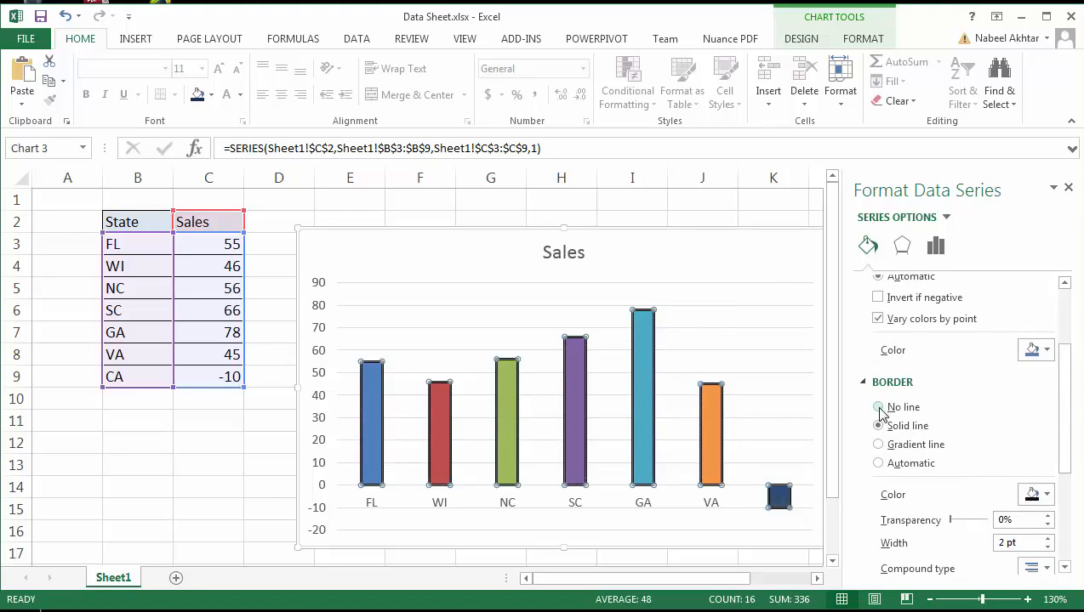
{"action": "left_click", "coordinate": [879, 408]}
{"action": "left_click", "coordinate": [863, 477]}
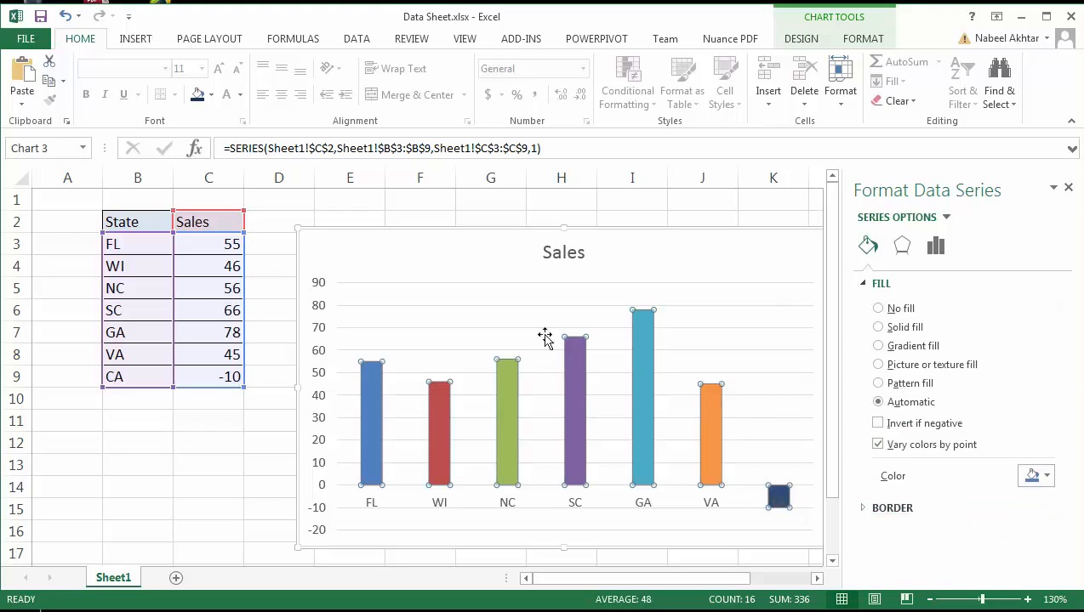
Apply the first outer shadow preset to the Sales columns.
{"action": "left_click", "coordinate": [512, 293]}
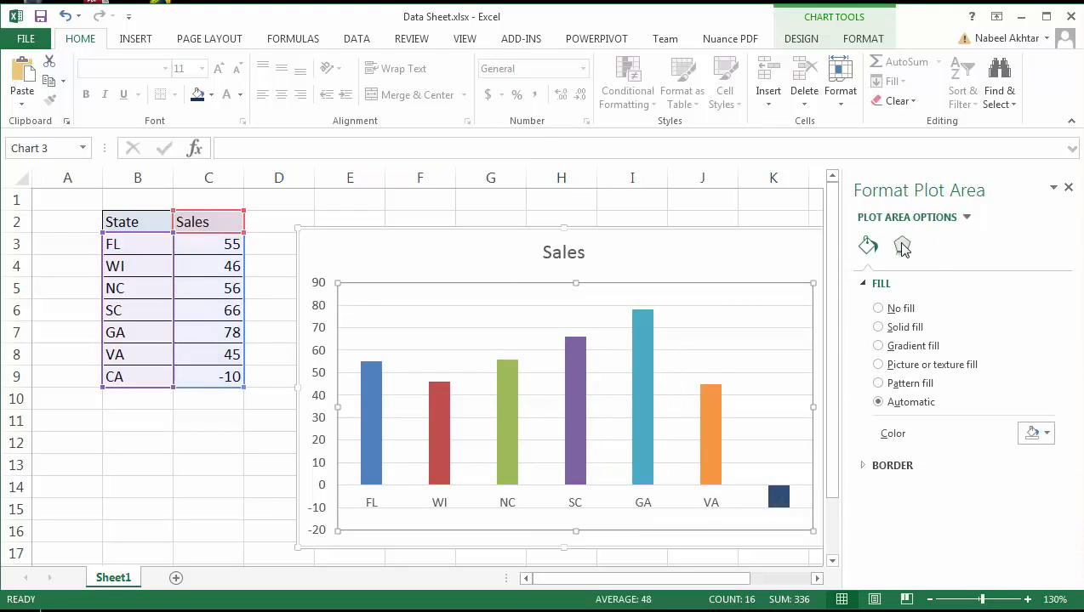
{"action": "left_click", "coordinate": [641, 335]}
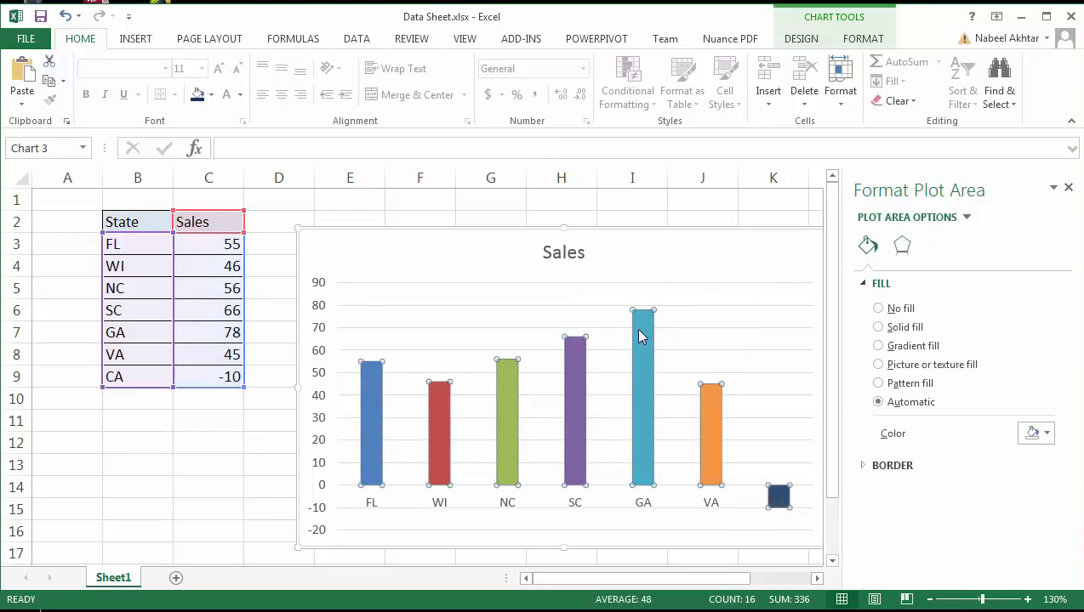
{"action": "left_click", "coordinate": [902, 248]}
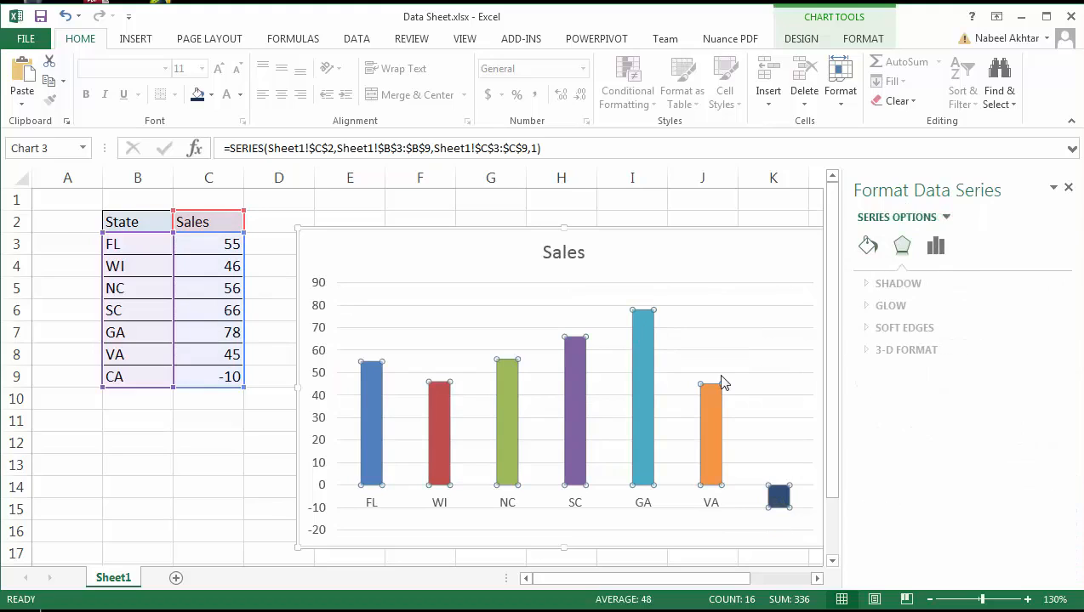
{"action": "left_click", "coordinate": [863, 283]}
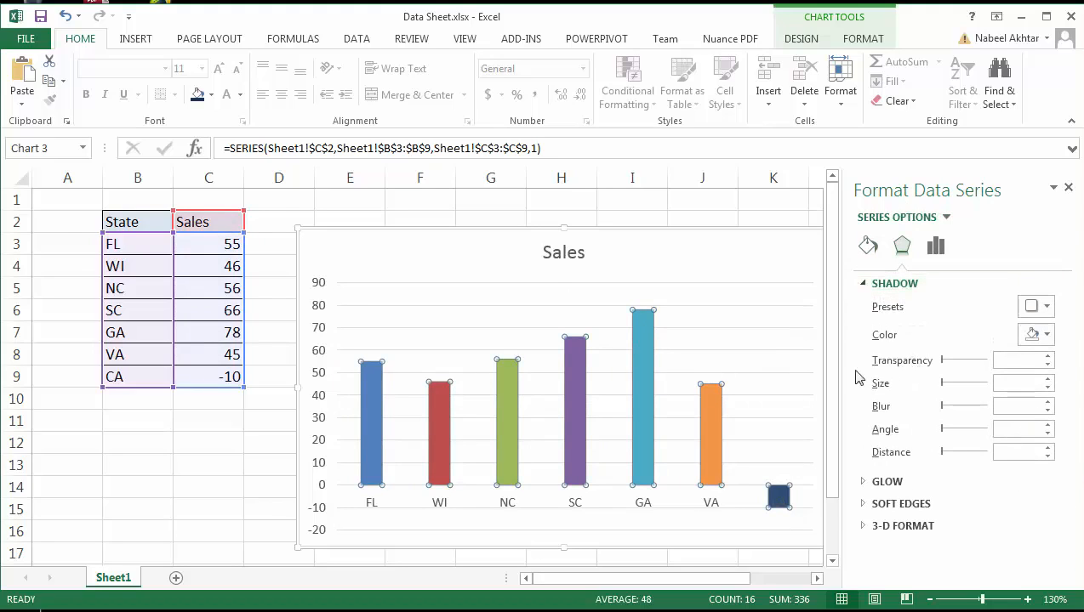
{"action": "left_click", "coordinate": [1036, 307]}
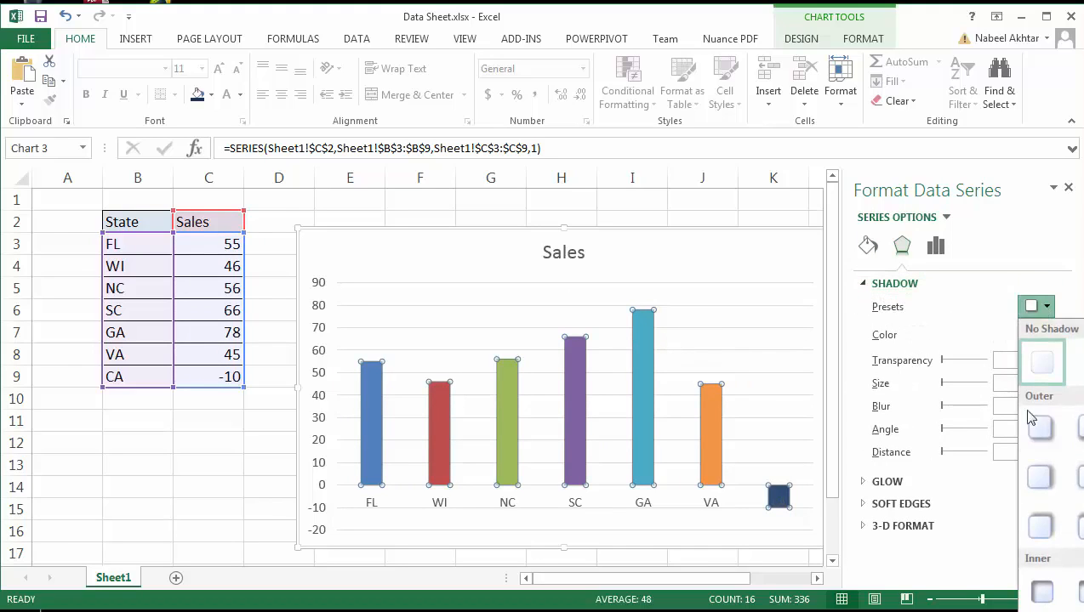
{"action": "left_click", "coordinate": [1034, 421]}
Give the chart's plot area a light blue theme-color shadow.
{"action": "left_click", "coordinate": [694, 319]}
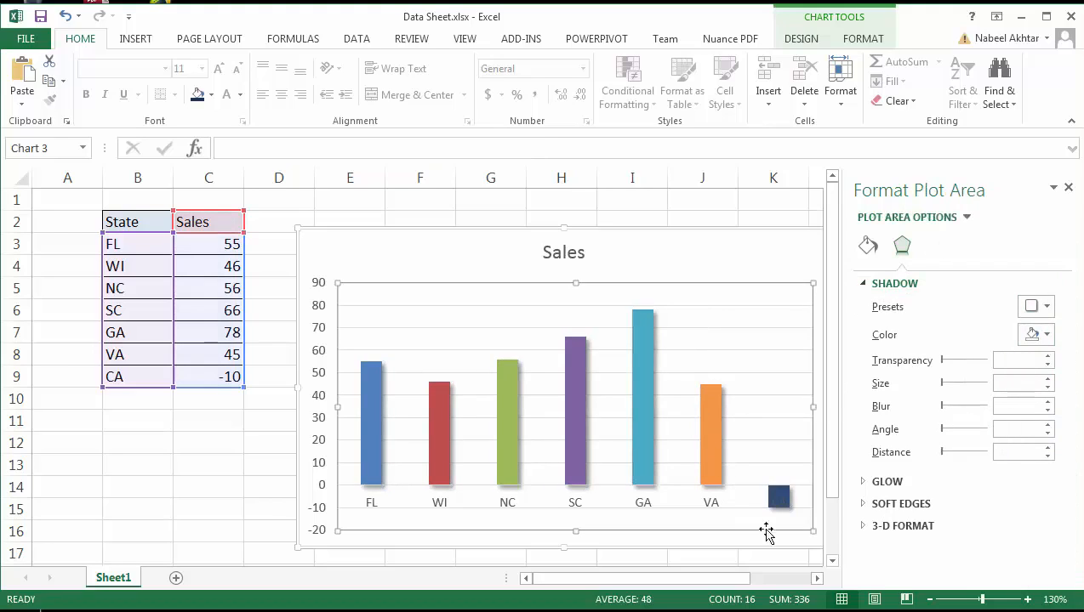
{"action": "left_click", "coordinate": [1048, 334]}
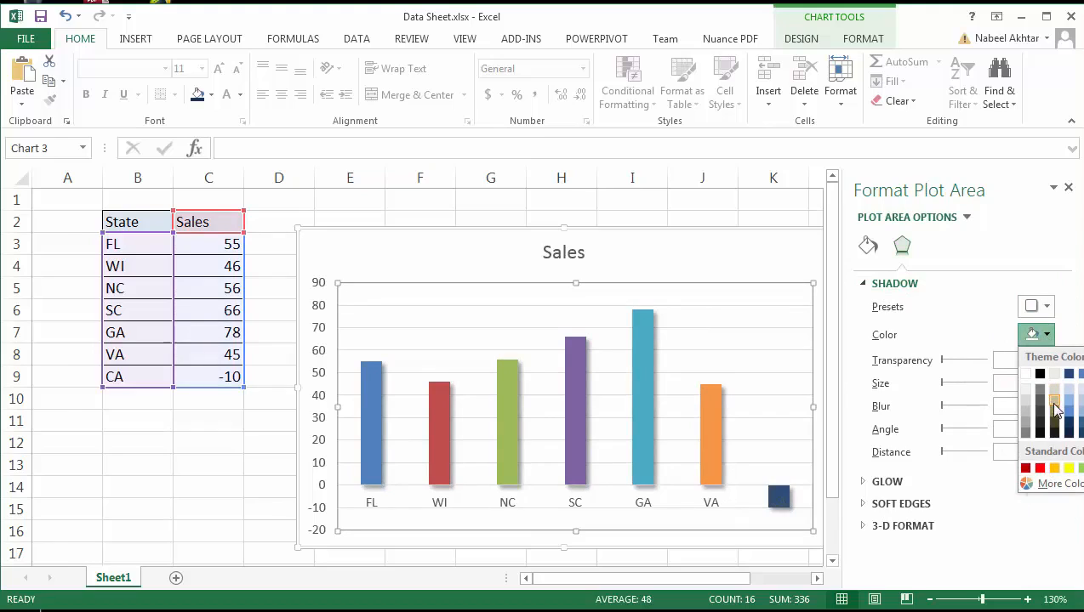
{"action": "left_click", "coordinate": [1081, 400]}
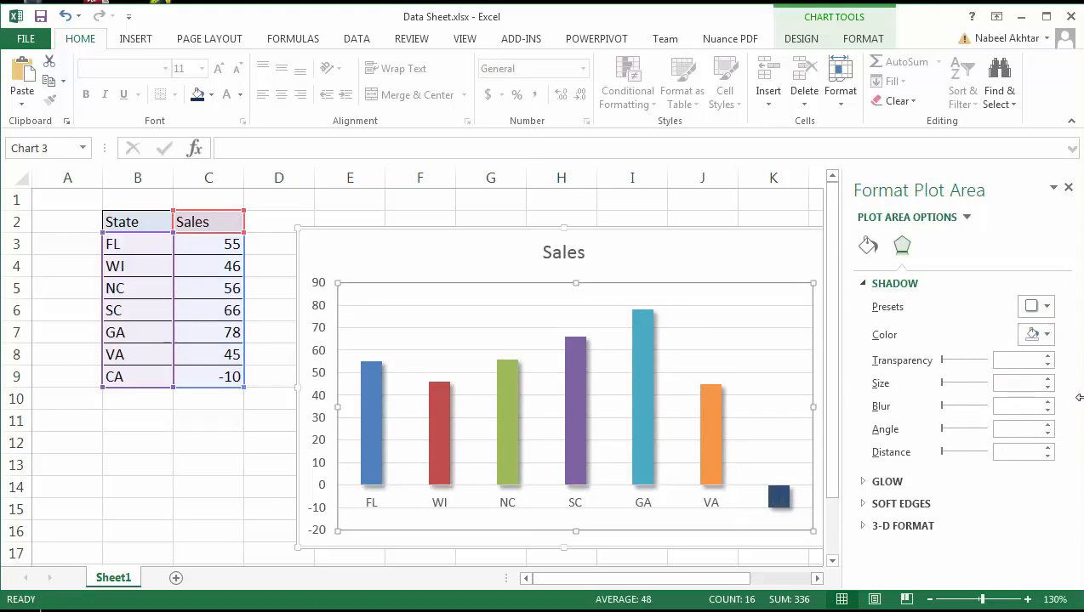
{"action": "left_click", "coordinate": [1036, 336]}
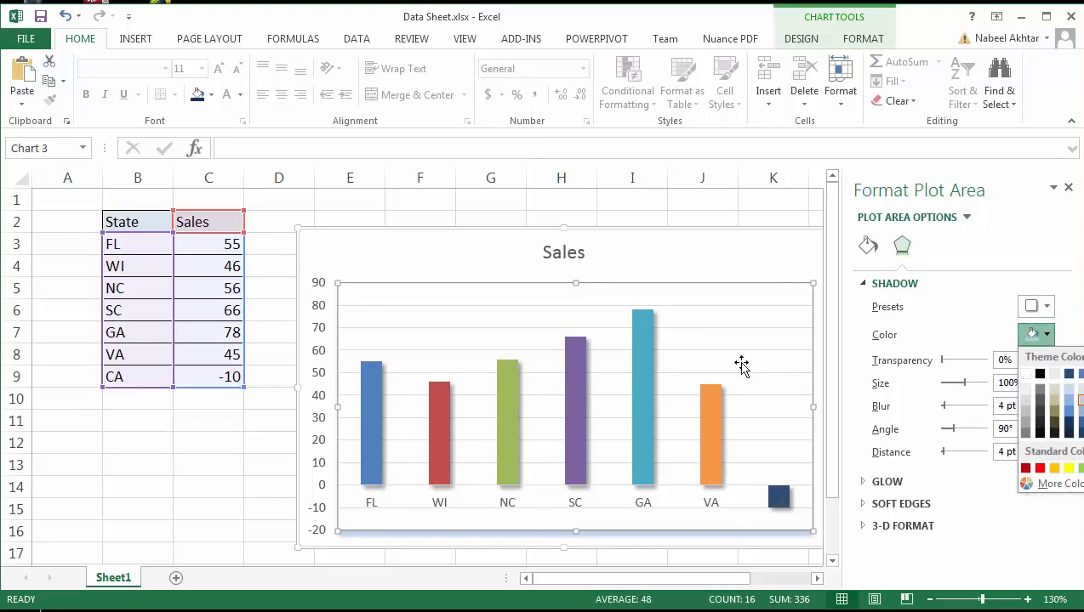
Make the Sales columns' shadow dark red with 26% transparency, 19 pt blur and a 15° angle.
{"action": "left_click", "coordinate": [717, 417]}
{"action": "left_click", "coordinate": [711, 413]}
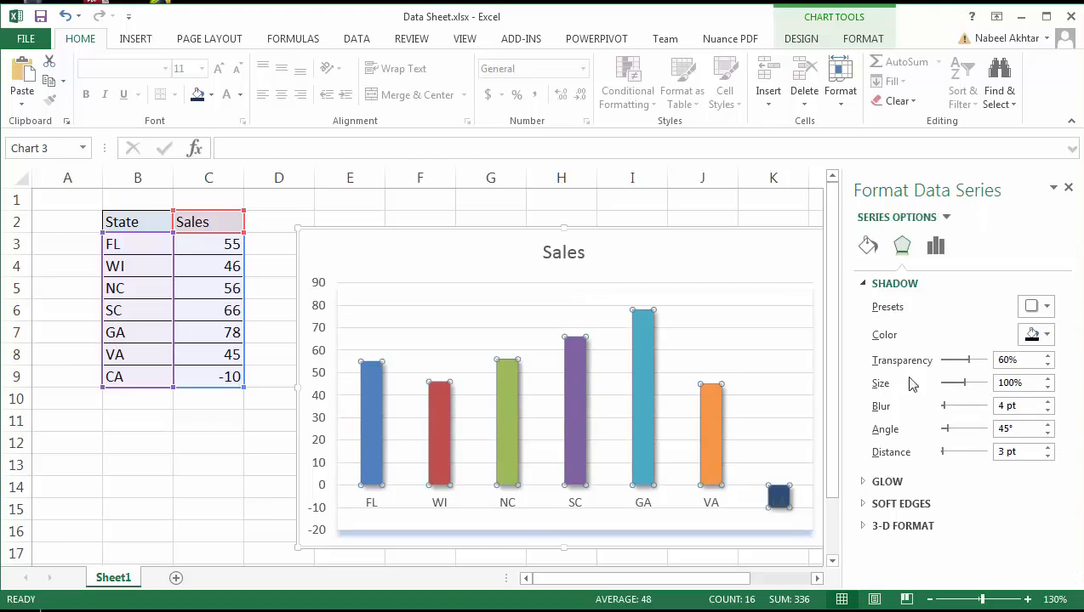
{"action": "left_click", "coordinate": [1045, 336]}
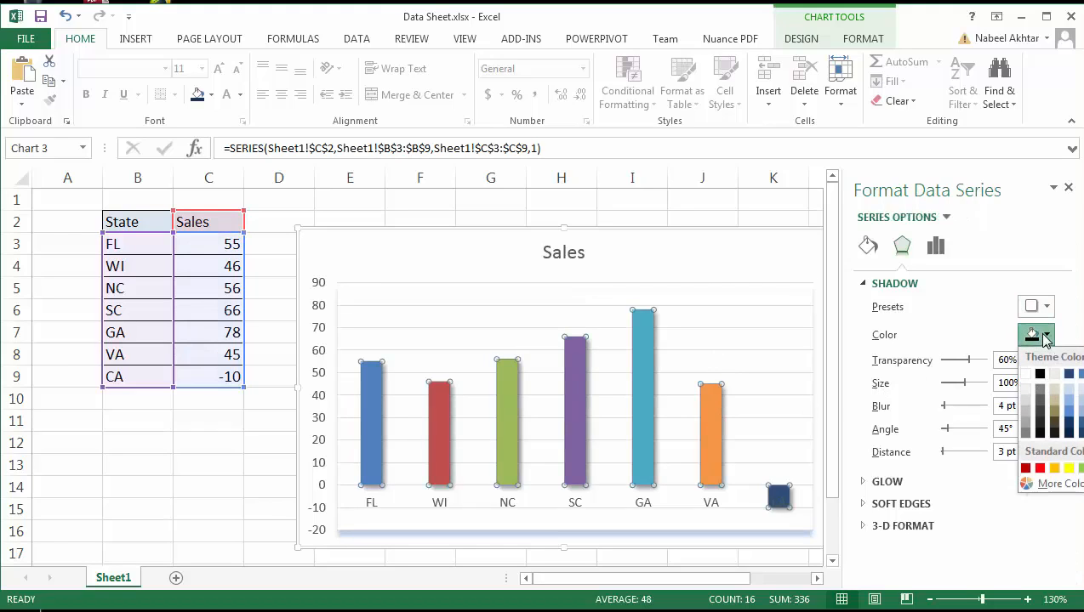
{"action": "left_click", "coordinate": [1077, 425]}
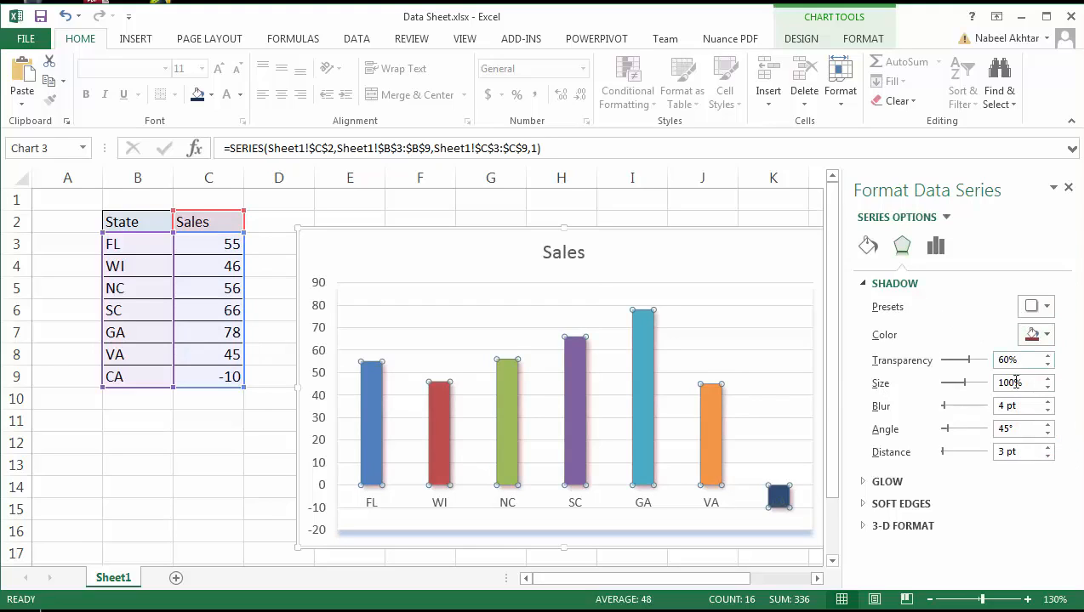
{"action": "mouse_move", "coordinate": [967, 368]}
{"action": "left_mouse_down"}
{"action": "mouse_move", "coordinate": [944, 368]}
{"action": "mouse_move", "coordinate": [958, 369]}
{"action": "left_mouse_up"}
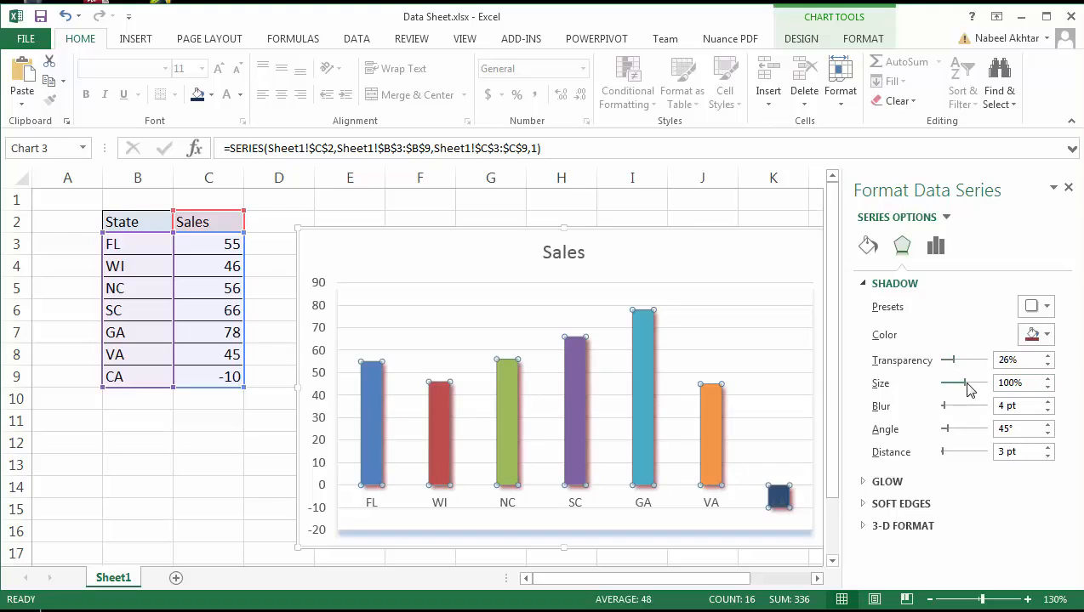
{"action": "left_click_drag", "start_coordinate": [943, 407], "coordinate": [943, 454]}
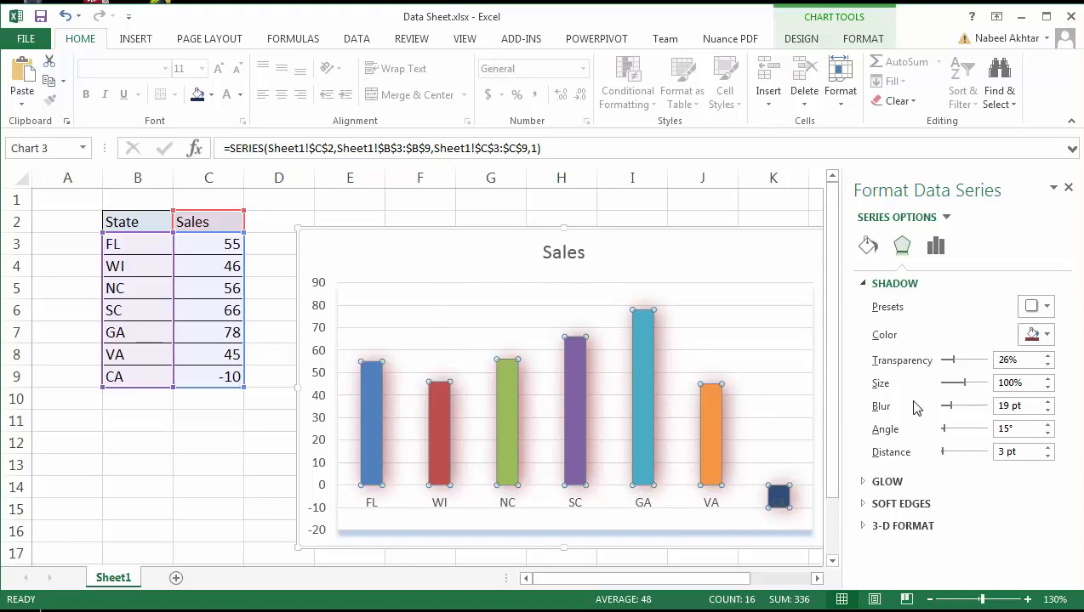
Apply the blue 8 pt glow preset to the Sales columns.
{"action": "left_click", "coordinate": [886, 482]}
{"action": "scroll", "coordinate": [1006, 423], "scroll_direction": "down", "scroll_amount": 1}
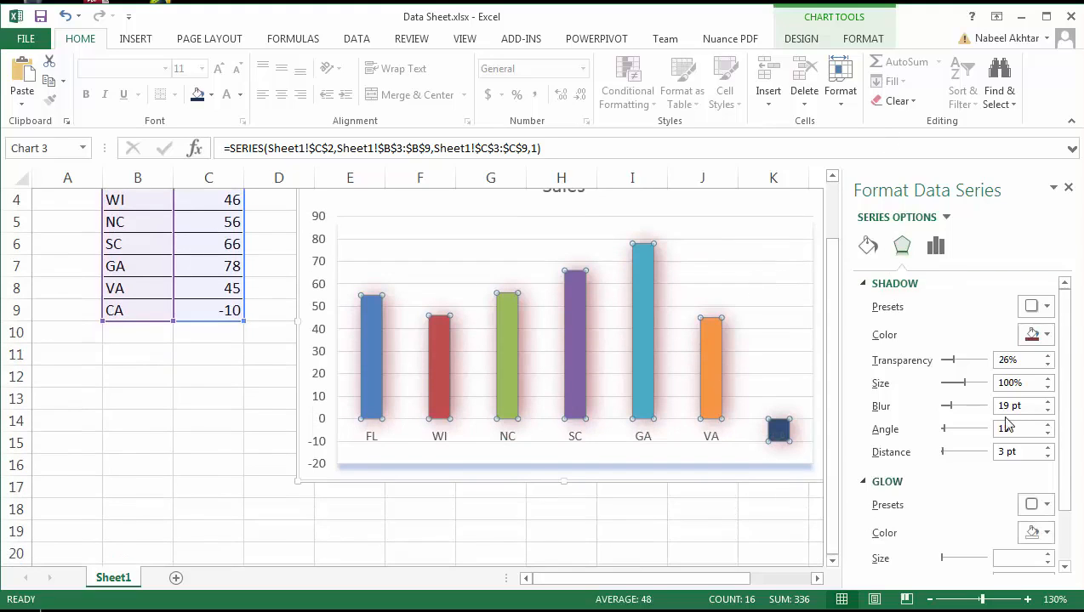
{"action": "scroll", "coordinate": [975, 393], "scroll_direction": "down", "scroll_amount": 1}
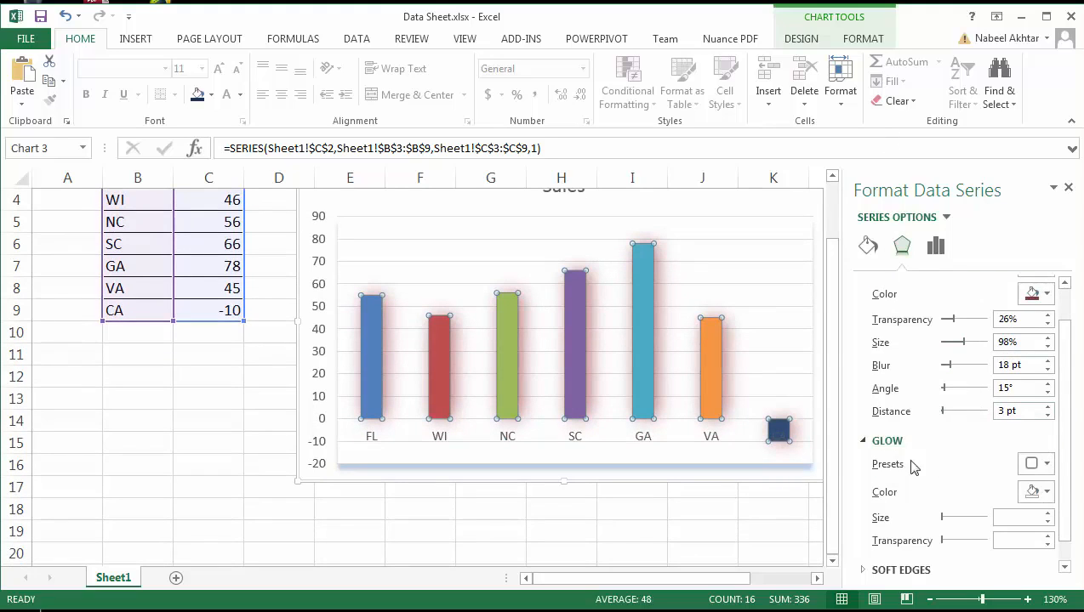
{"action": "left_click", "coordinate": [1034, 463]}
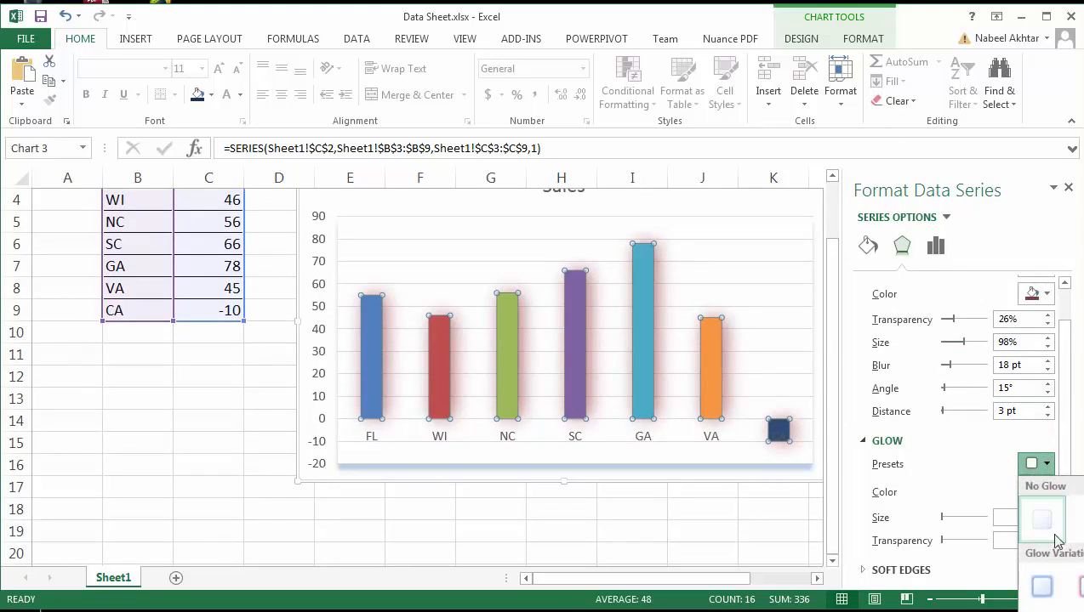
{"action": "left_click", "coordinate": [1041, 586]}
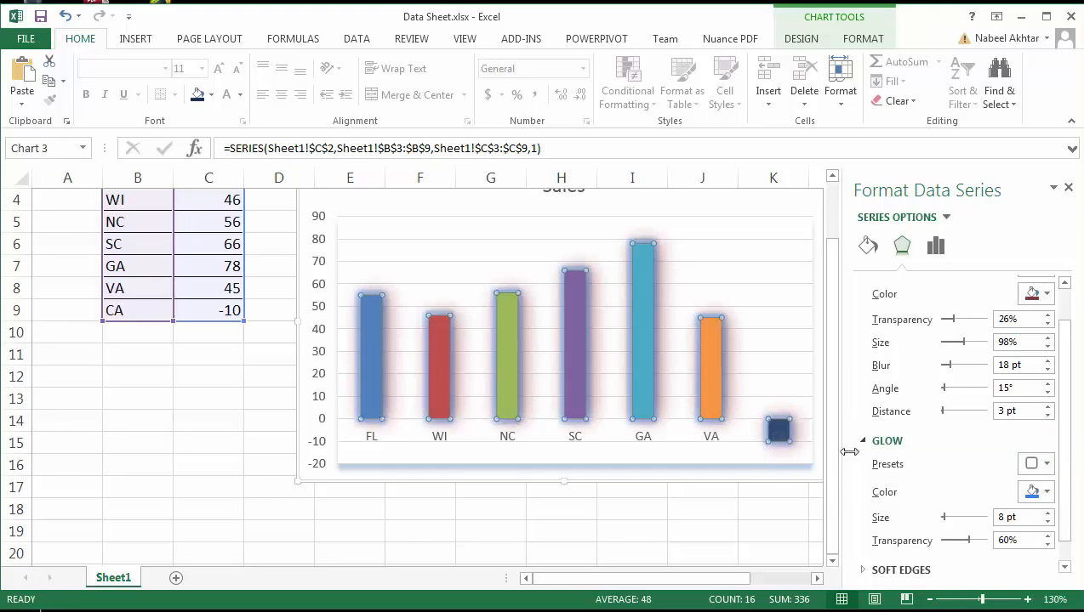
Set the soft edges of the Sales columns to 7 pt and deselect the chart to review the effect.
{"action": "scroll", "coordinate": [1065, 510], "scroll_direction": "down", "scroll_amount": 1}
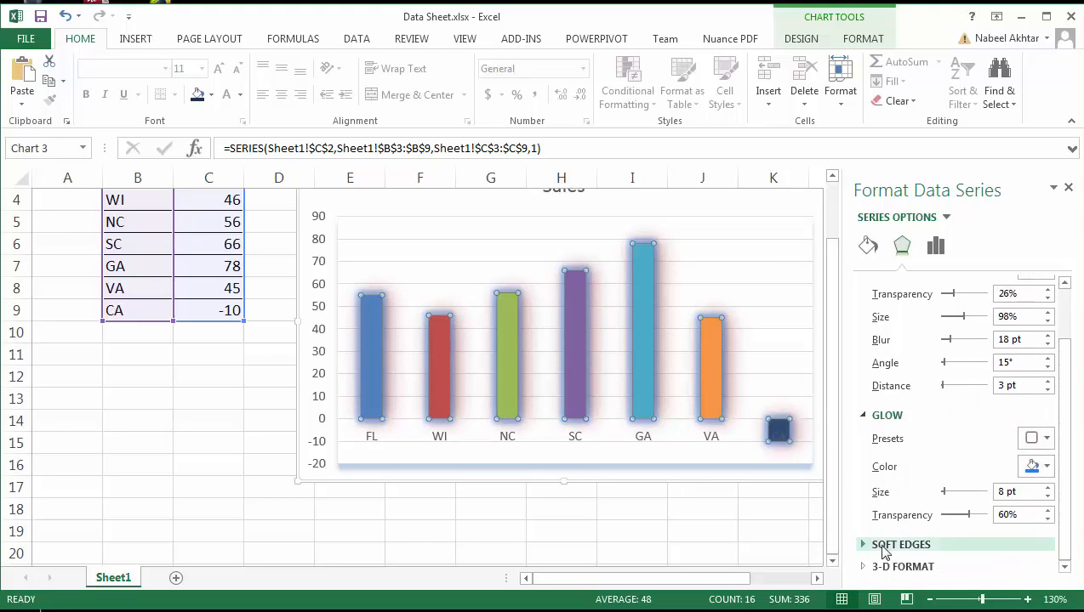
{"action": "left_click", "coordinate": [862, 545]}
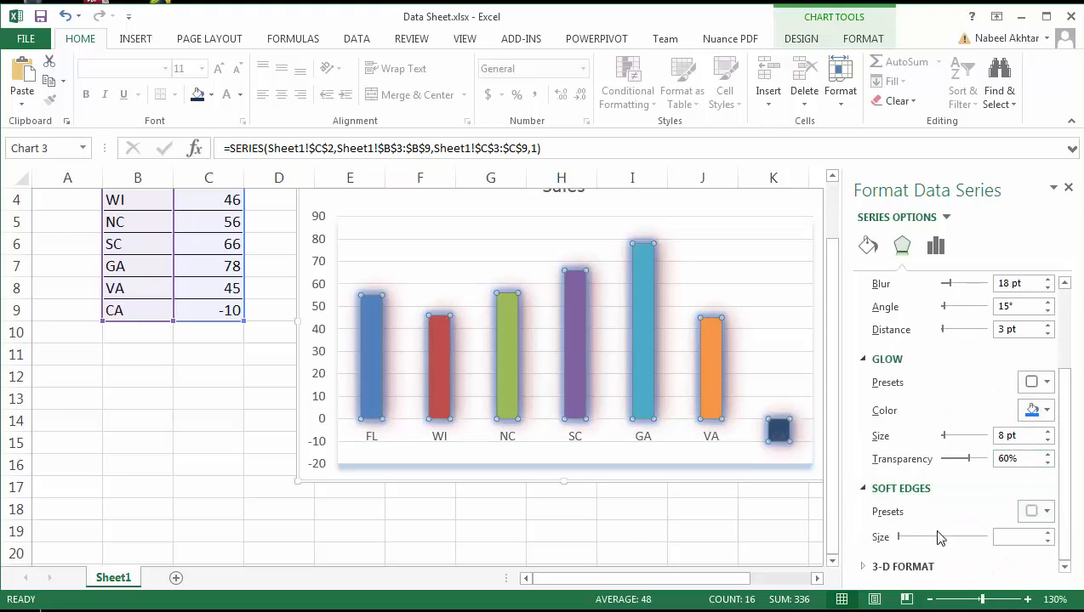
{"action": "left_click", "coordinate": [900, 538]}
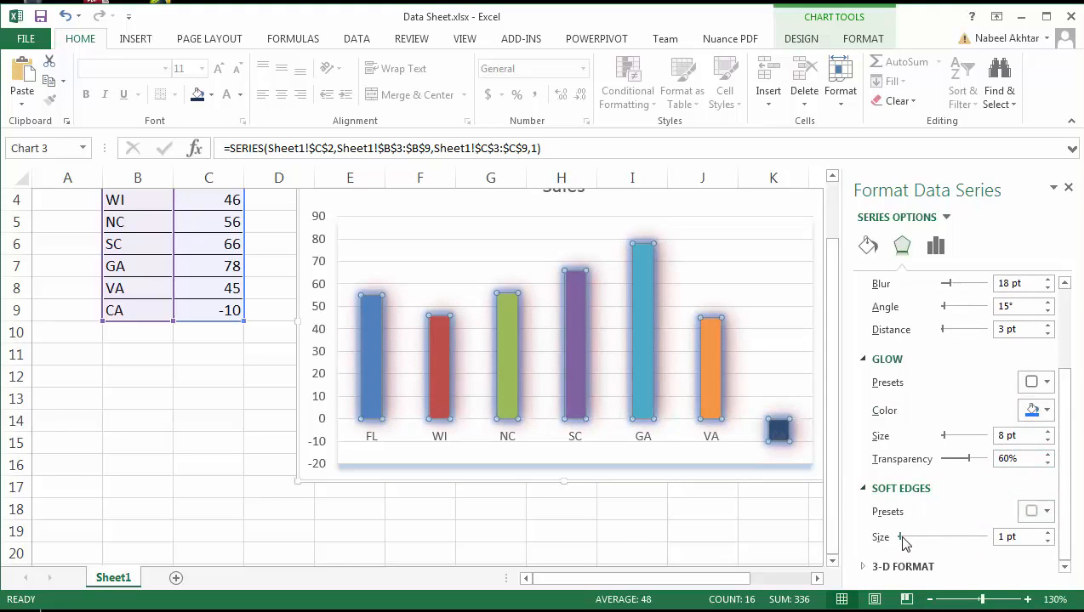
{"action": "left_click_drag", "start_coordinate": [902, 539], "coordinate": [909, 538]}
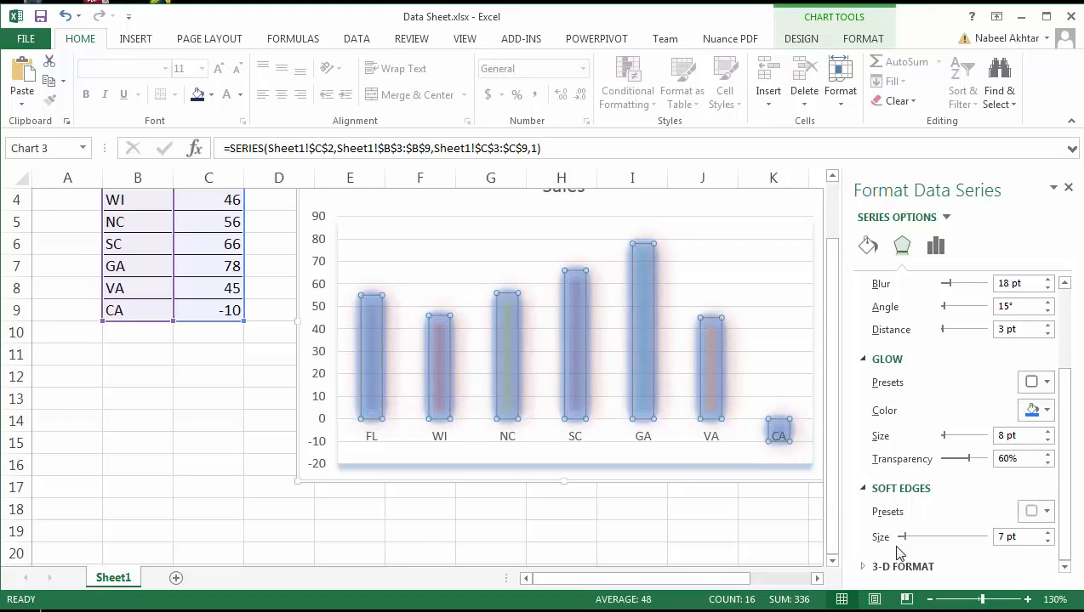
{"action": "left_click", "coordinate": [664, 522]}
{"action": "scroll", "coordinate": [791, 489], "scroll_direction": "up", "scroll_amount": 1}
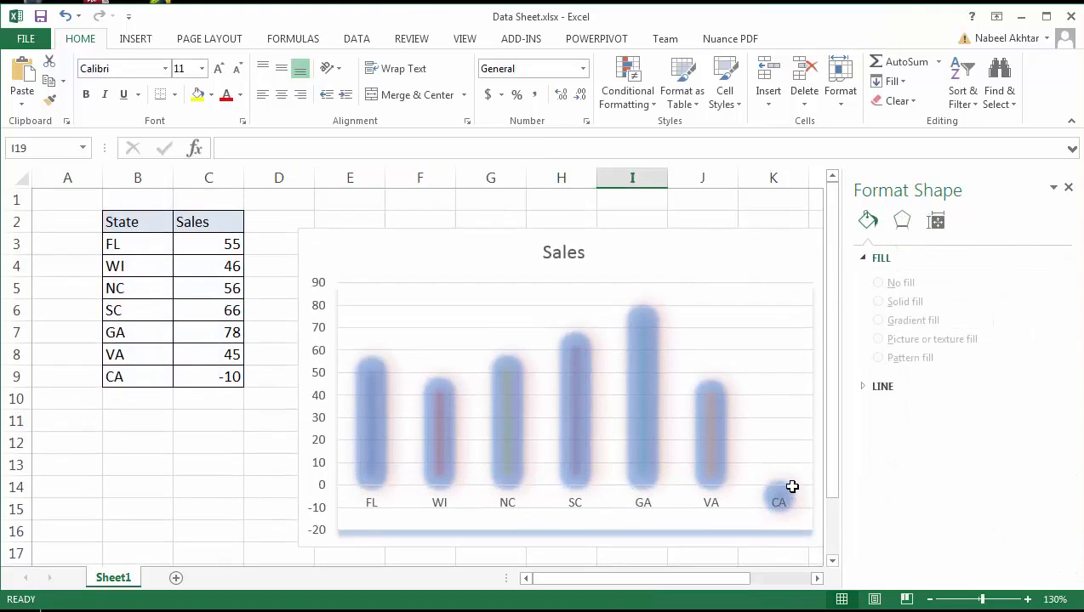
{"action": "scroll", "coordinate": [787, 486], "scroll_direction": "down", "scroll_amount": 4}
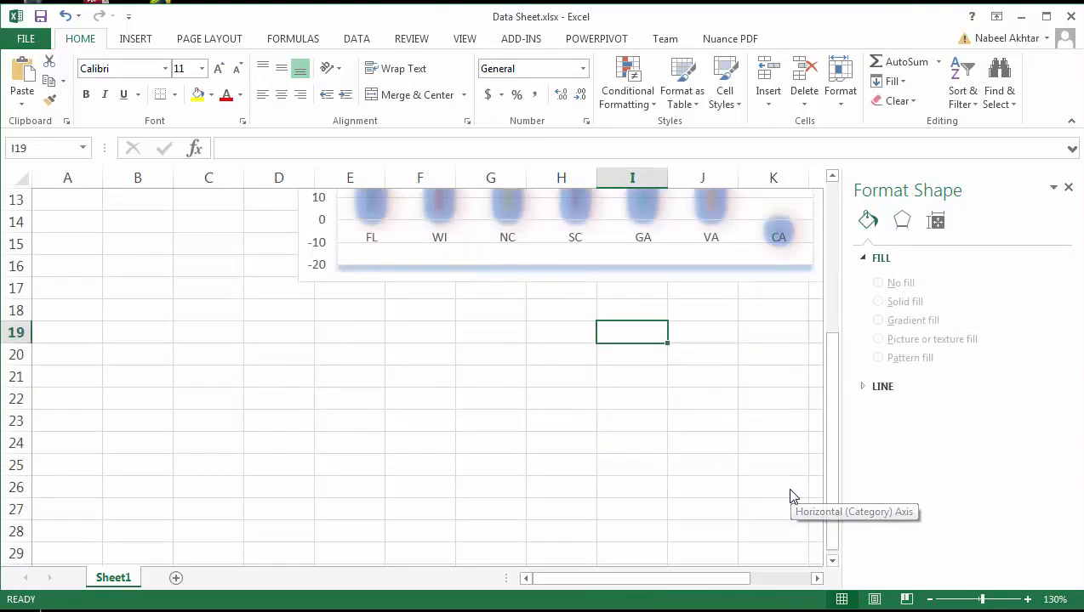
{"action": "scroll", "coordinate": [789, 488], "scroll_direction": "up", "scroll_amount": 4}
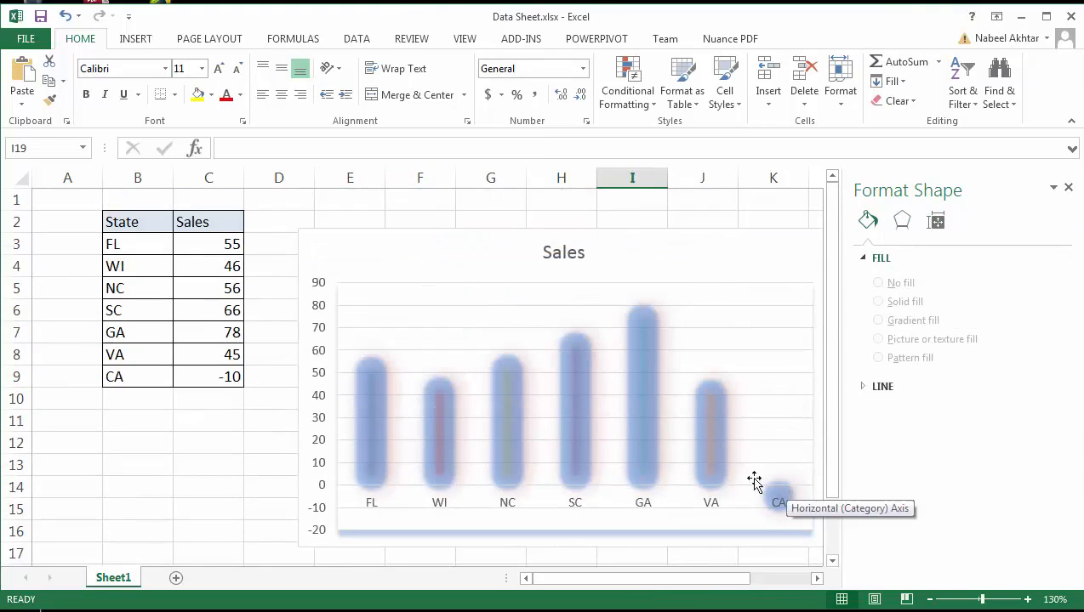
Remove the shadow from the Sales columns with the No Shadow preset.
{"action": "left_click", "coordinate": [643, 432]}
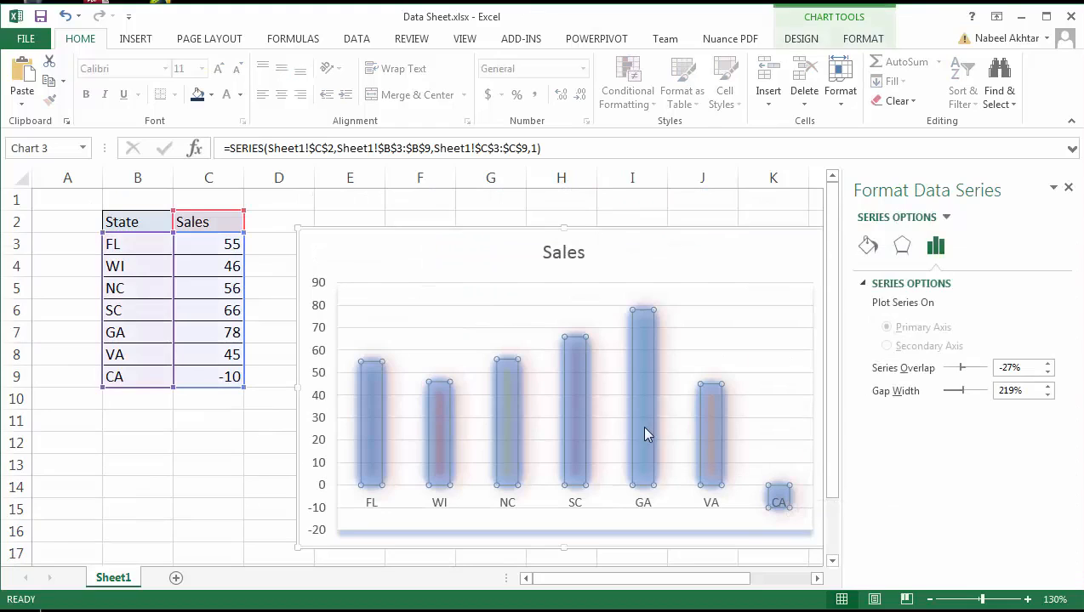
{"action": "left_click", "coordinate": [868, 246]}
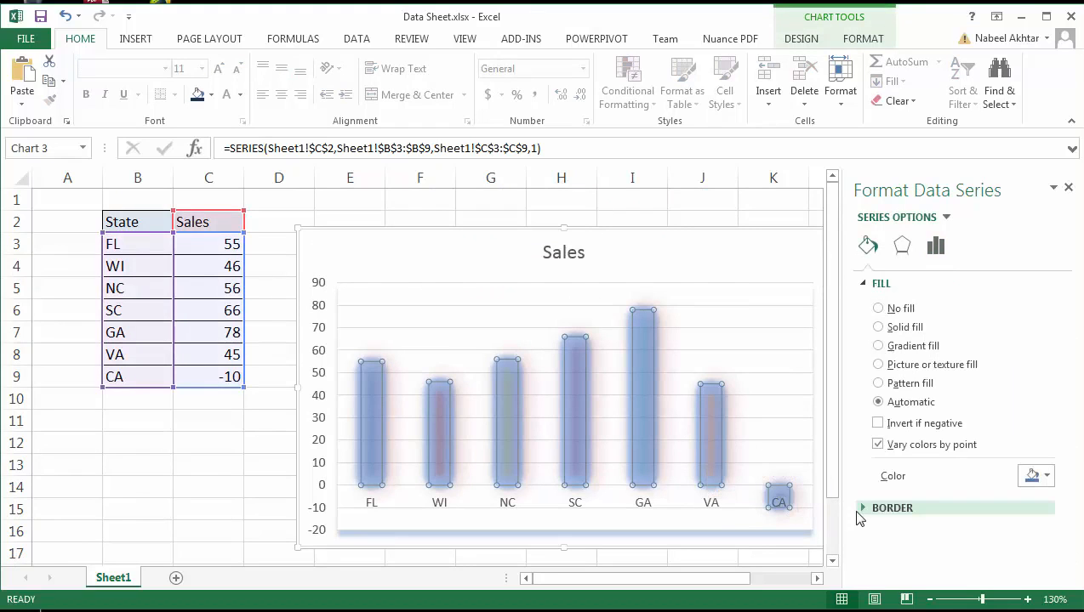
{"action": "left_click", "coordinate": [902, 245]}
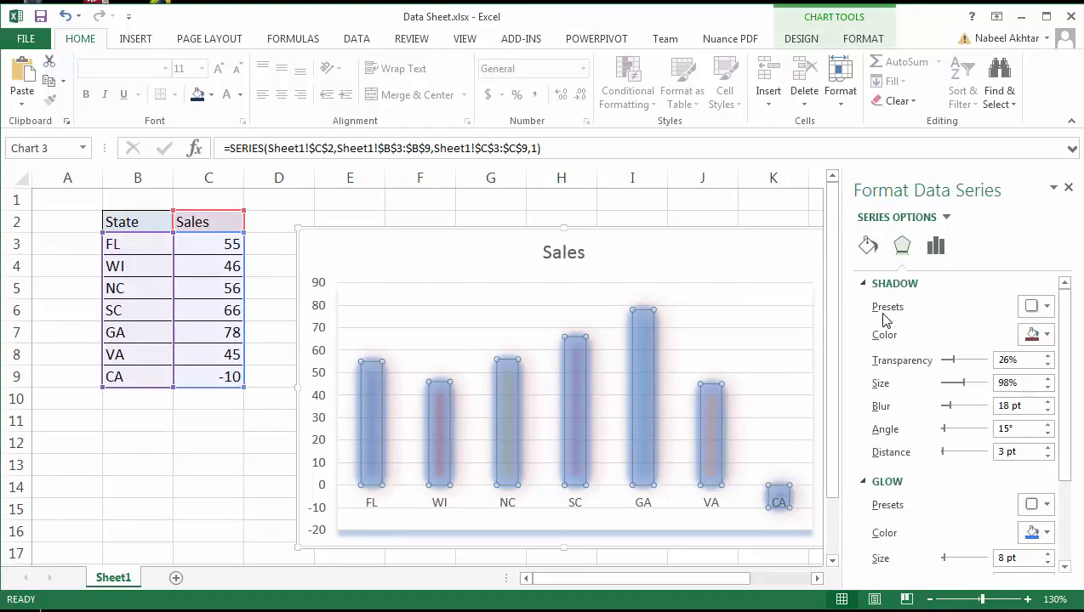
{"action": "left_click", "coordinate": [935, 246]}
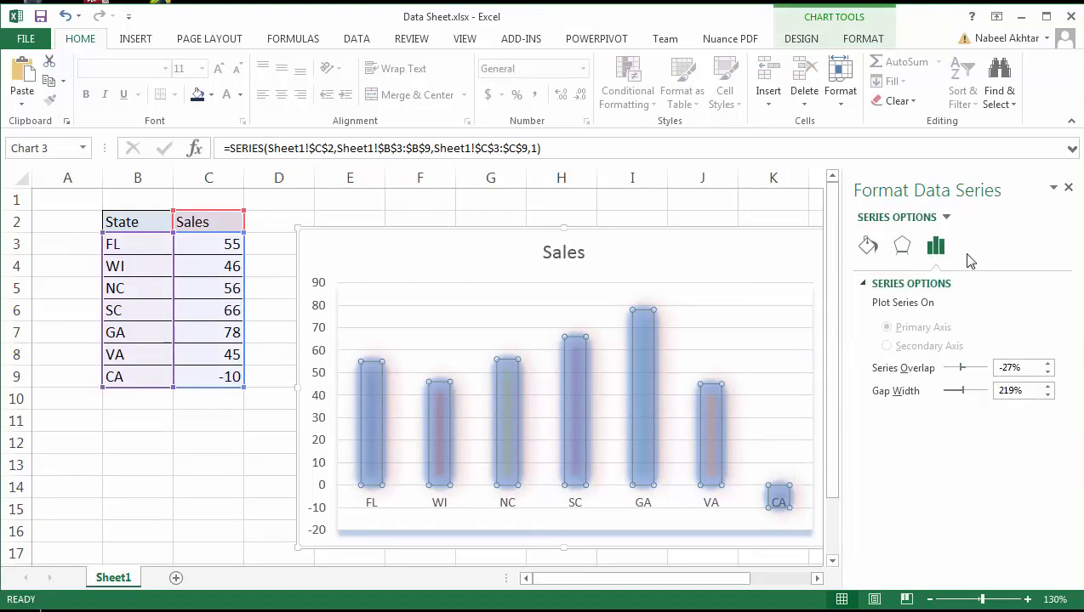
{"action": "left_click", "coordinate": [902, 245]}
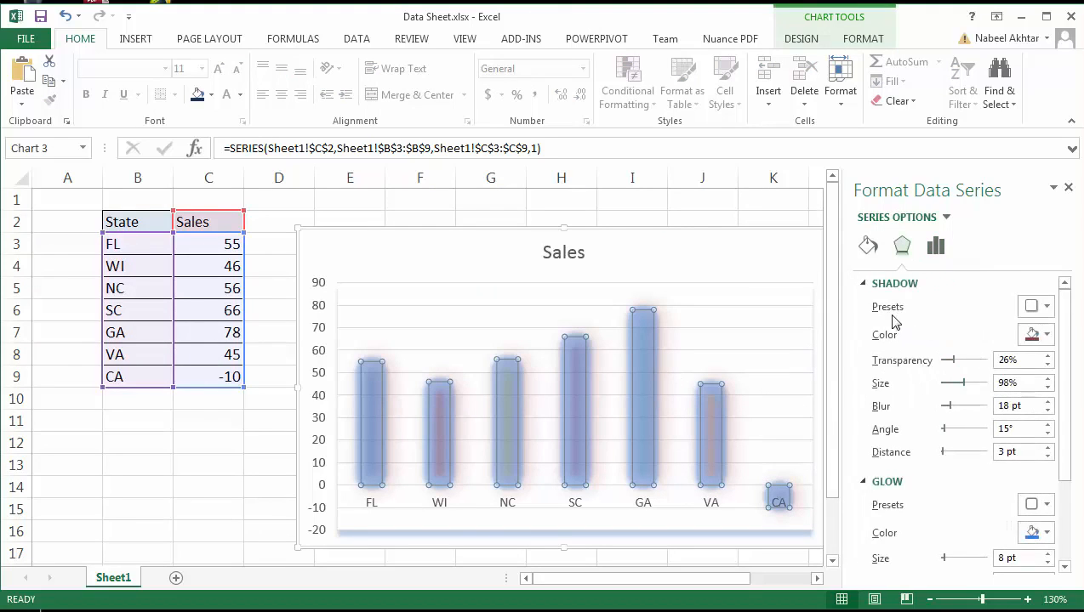
{"action": "left_click", "coordinate": [1033, 307]}
{"action": "left_click", "coordinate": [1031, 356]}
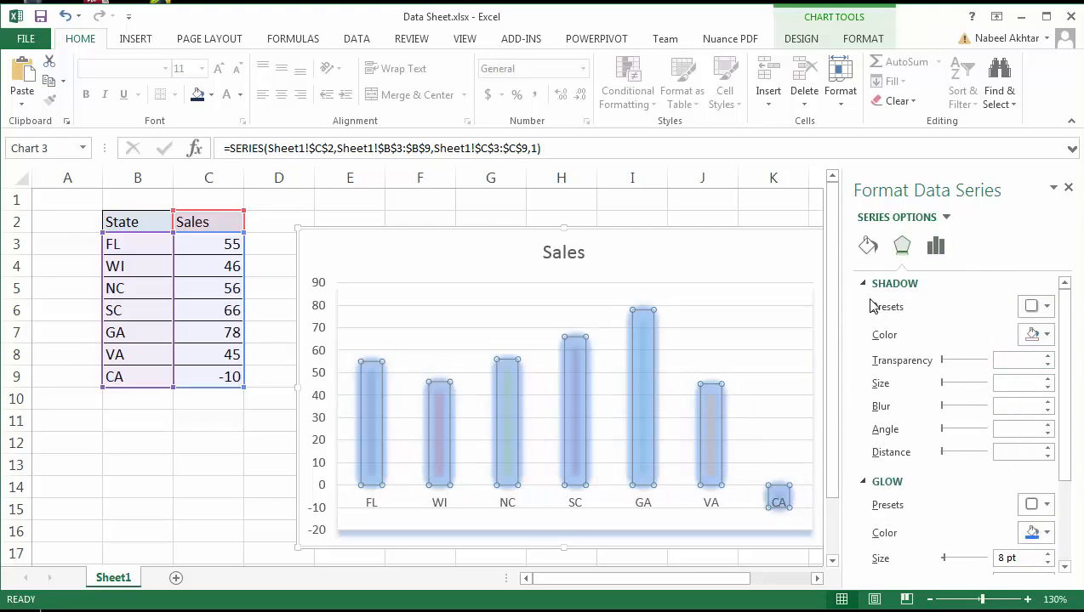
Remove the glow and the soft edges from the Sales columns.
{"action": "left_click", "coordinate": [1033, 505]}
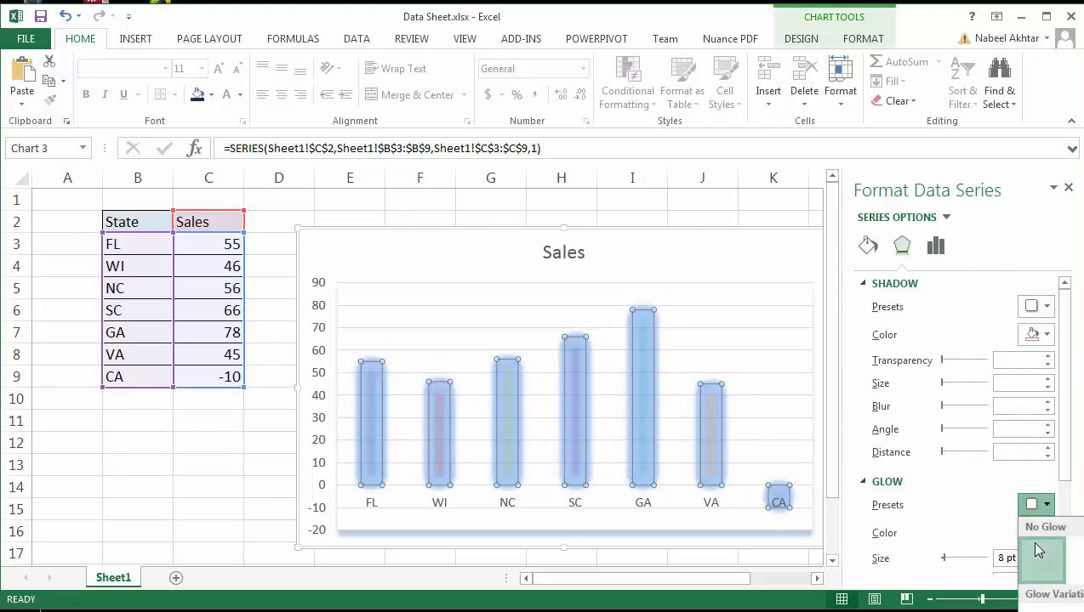
{"action": "left_click", "coordinate": [1037, 555]}
{"action": "scroll", "coordinate": [975, 389], "scroll_direction": "down", "scroll_amount": 3}
{"action": "left_click", "coordinate": [1035, 511]}
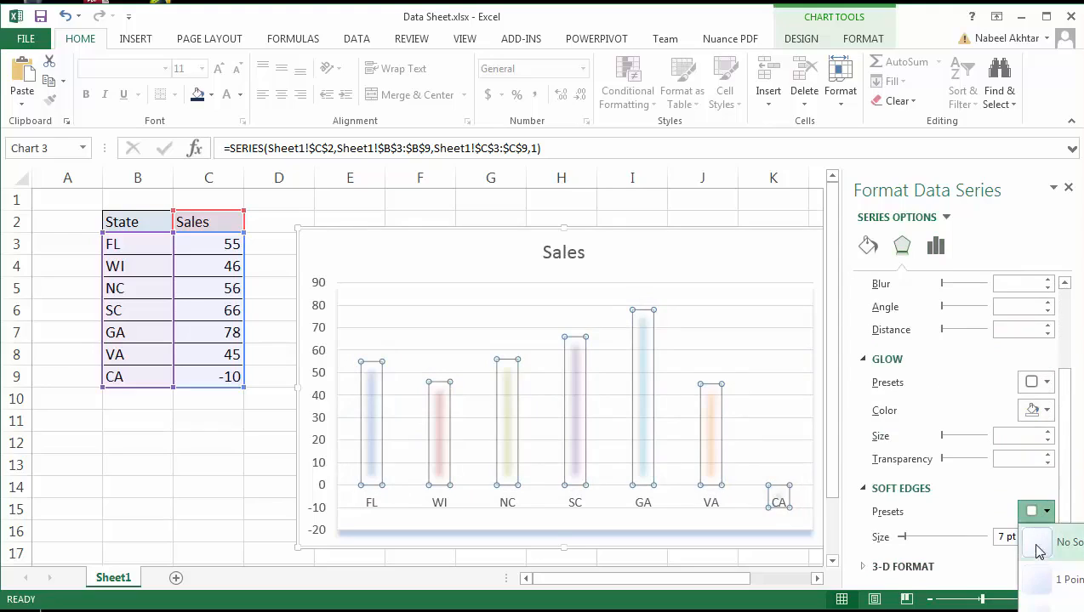
{"action": "left_click", "coordinate": [1035, 549]}
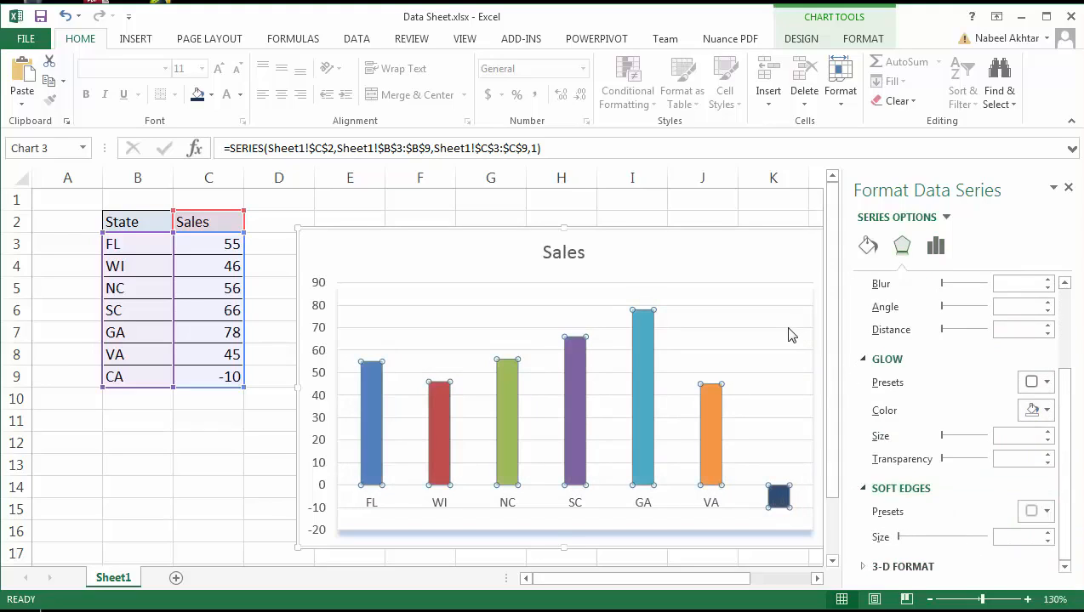
Try gap widths of 0% and 500% on the Sales columns, settle on 262%, and select the chart area.
{"action": "left_click", "coordinate": [935, 247]}
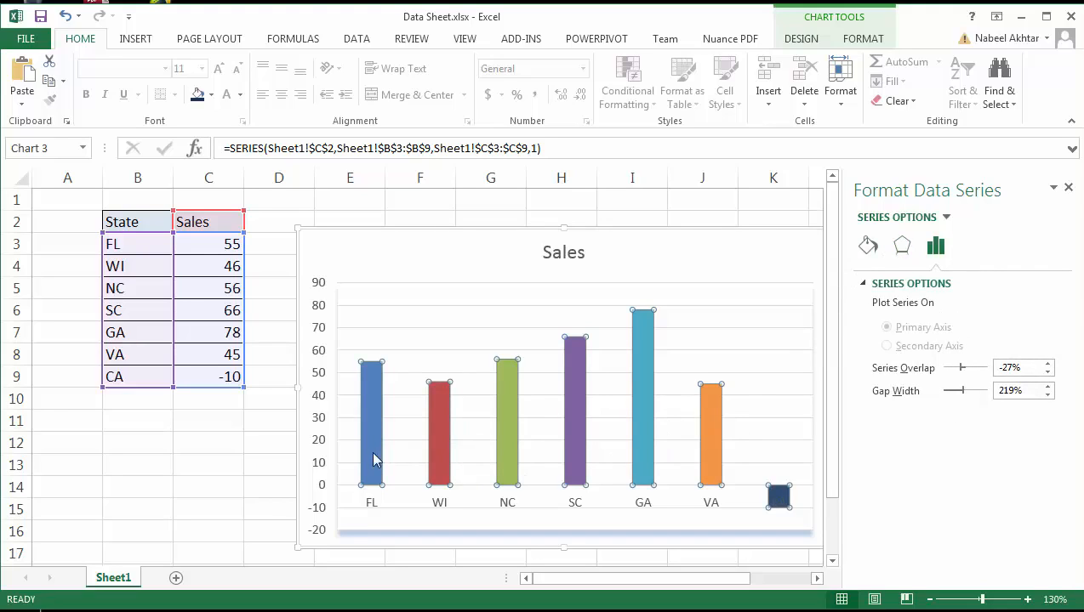
{"action": "mouse_move", "coordinate": [384, 402]}
{"action": "left_click_drag", "start_coordinate": [964, 396], "coordinate": [939, 393]}
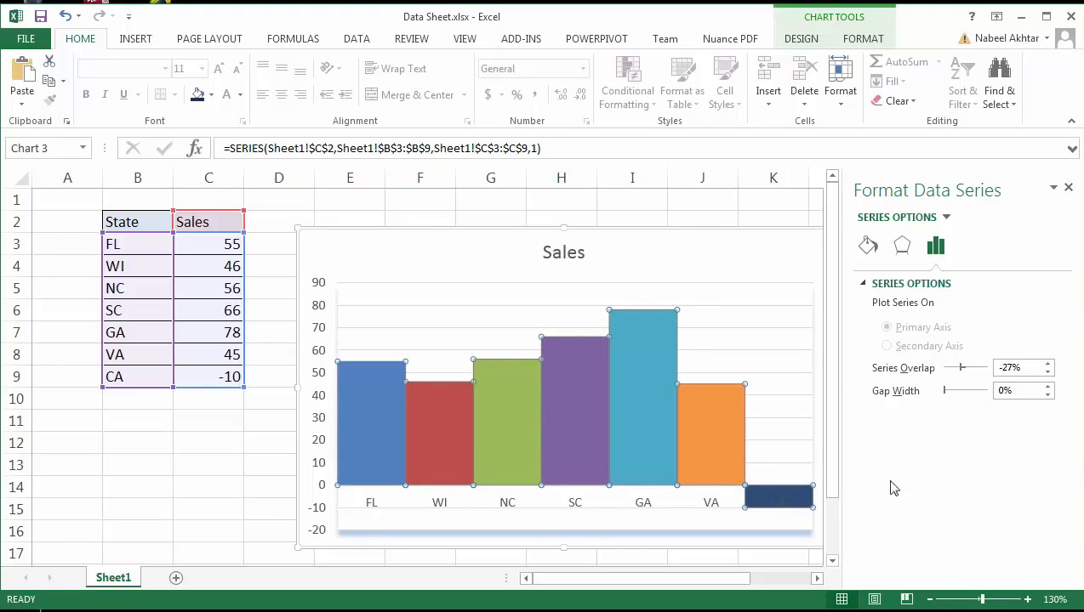
{"action": "left_click_drag", "start_coordinate": [947, 391], "coordinate": [985, 401]}
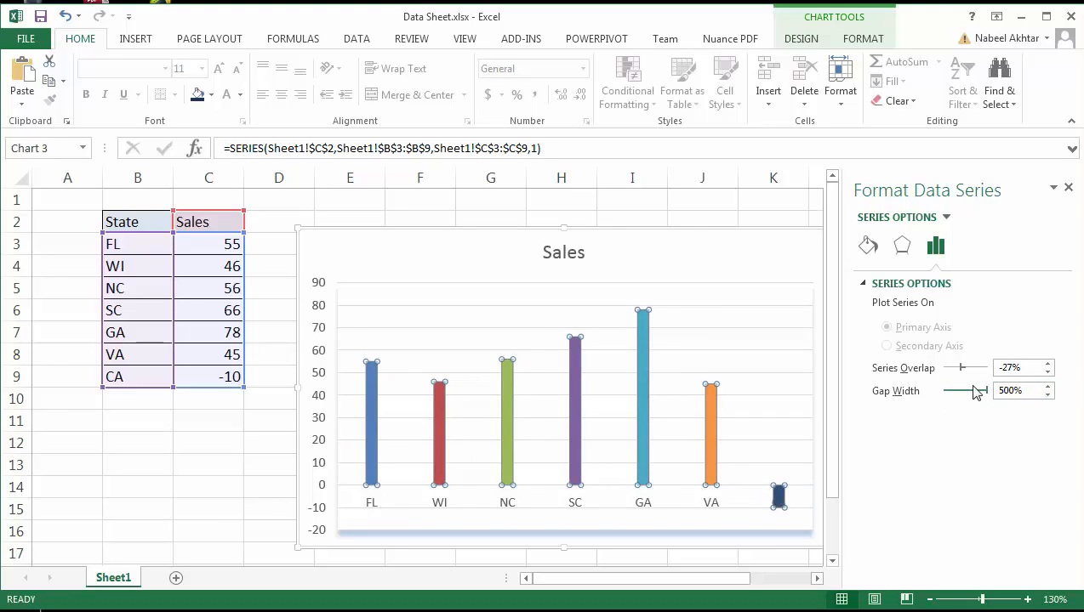
{"action": "mouse_move", "coordinate": [977, 391]}
{"action": "left_mouse_down"}
{"action": "mouse_move", "coordinate": [955, 392]}
{"action": "mouse_move", "coordinate": [967, 397]}
{"action": "left_mouse_up"}
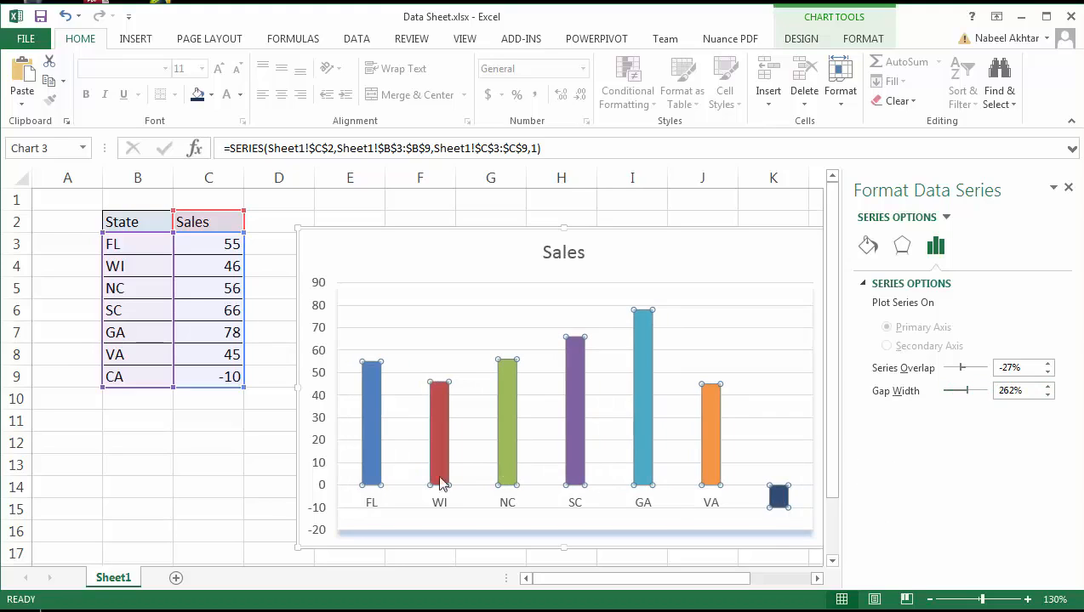
{"action": "left_click", "coordinate": [274, 485]}
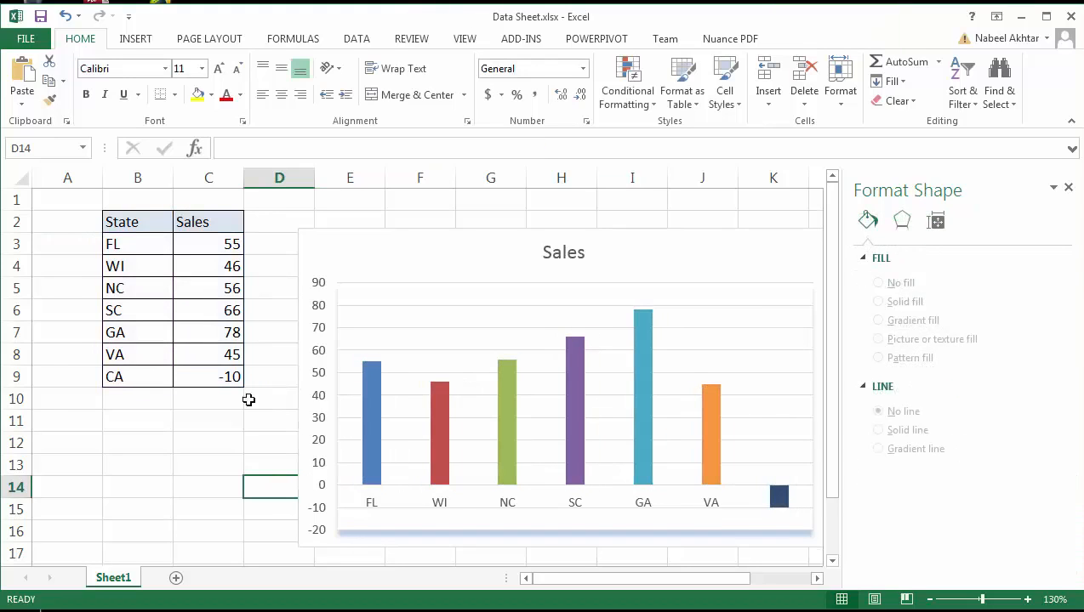
{"action": "left_click", "coordinate": [387, 251]}
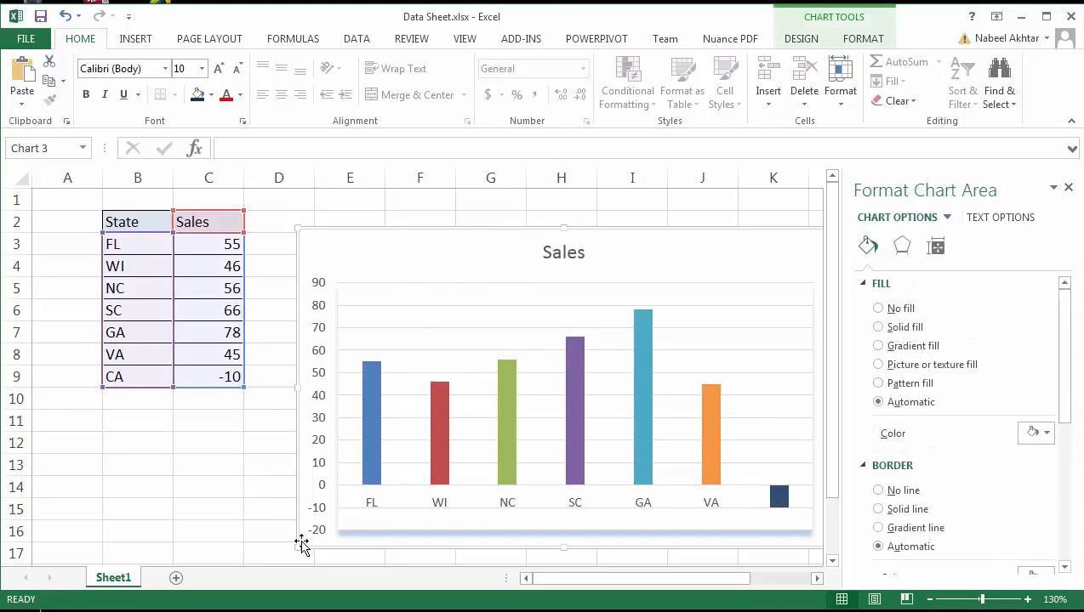